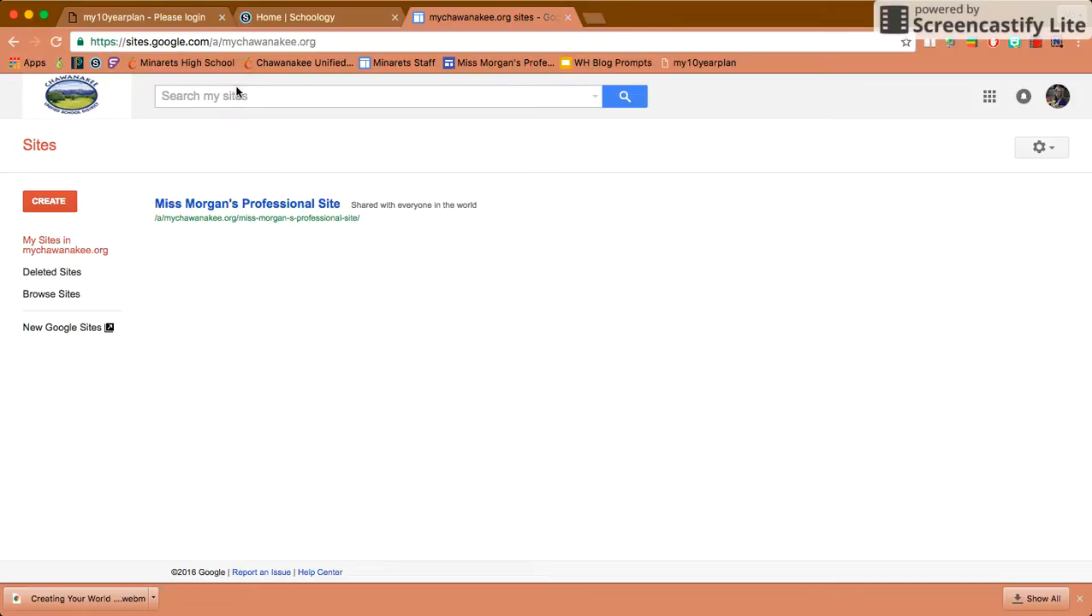
Go to sites.google.com, switch to New Google Sites and create a blank site.
left_click(485, 38)
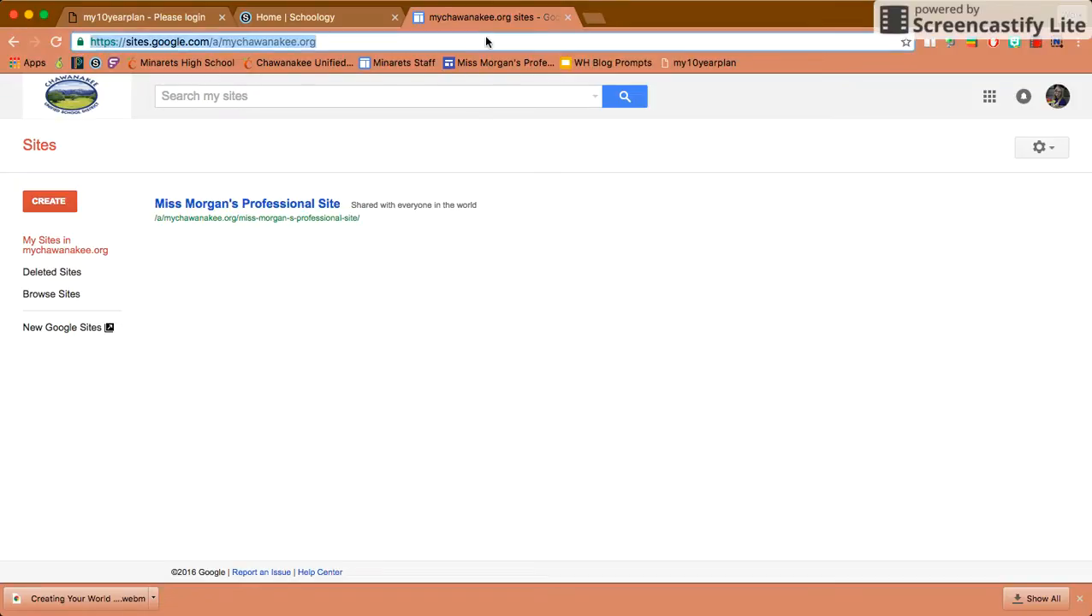
type("sites.google.com")
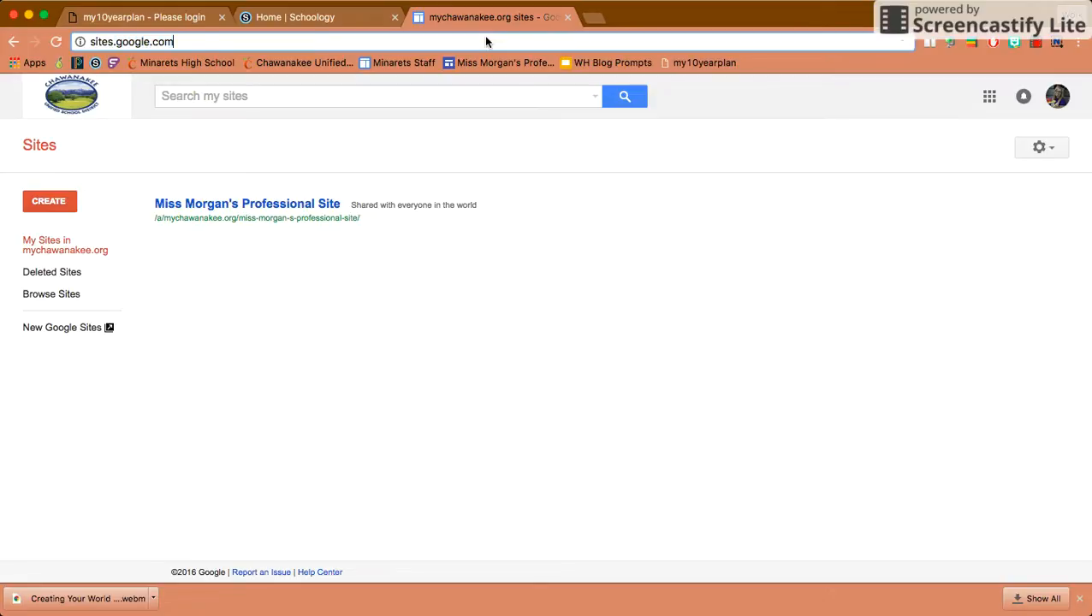
key("Return")
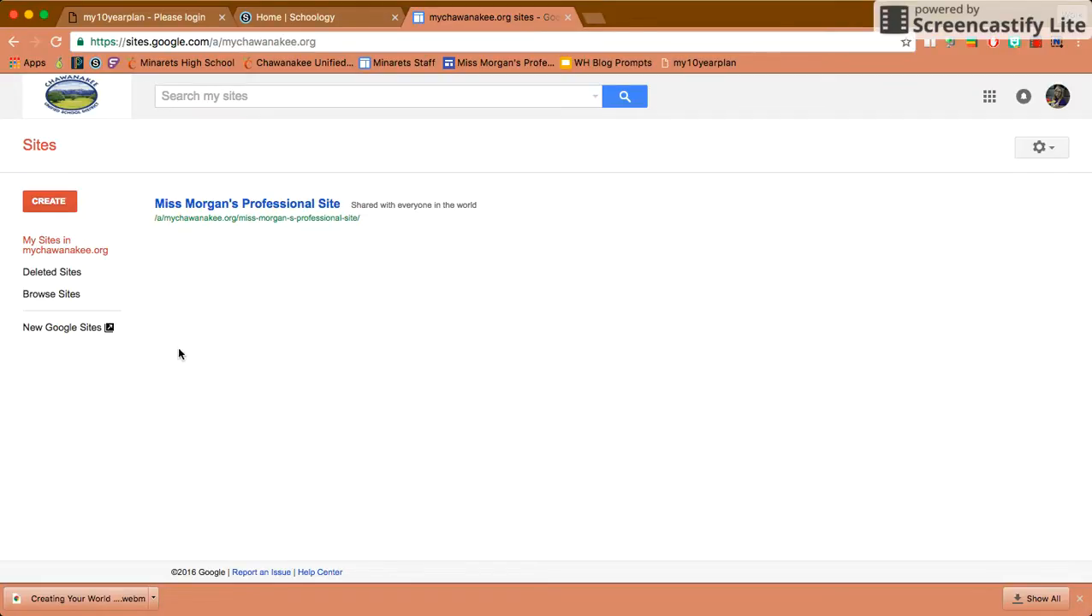
left_click(96, 329)
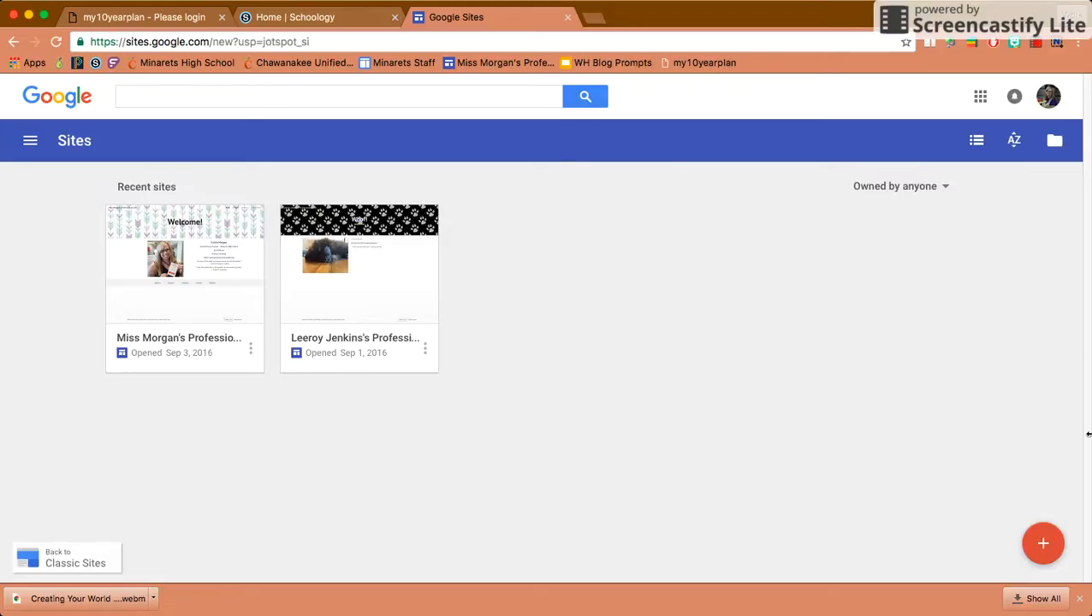
left_click(1043, 544)
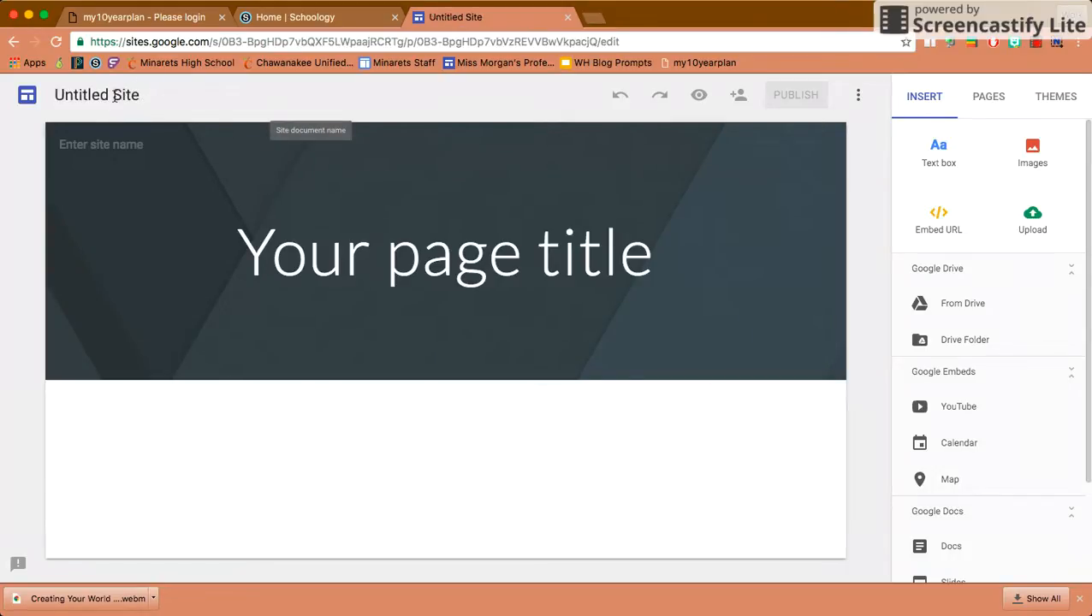
Name the site document with the owner's full name in possessive form followed by "Professional Site".
left_click(113, 95)
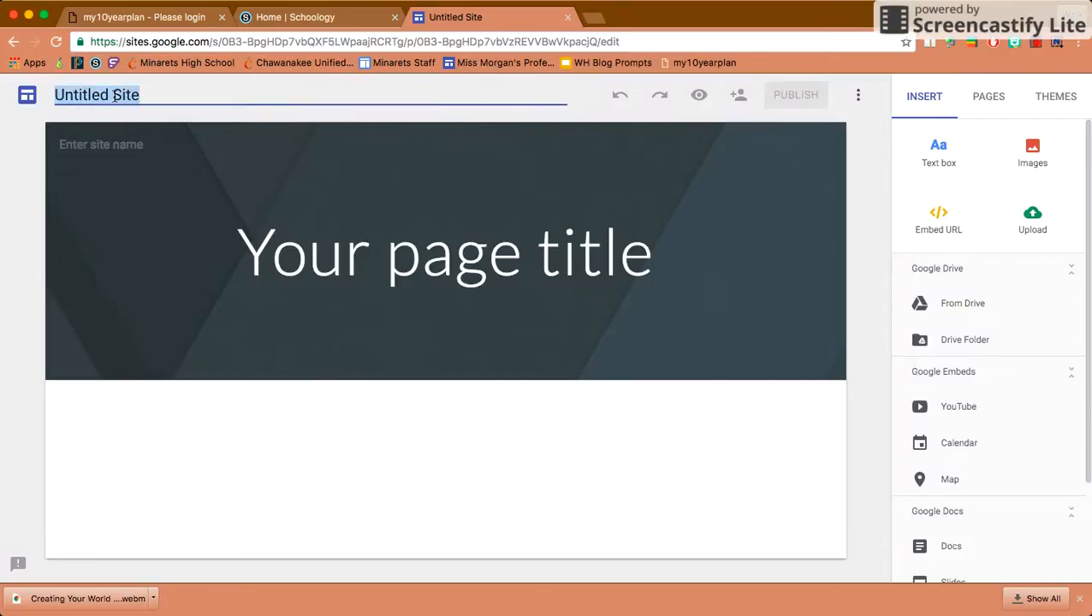
type("M")
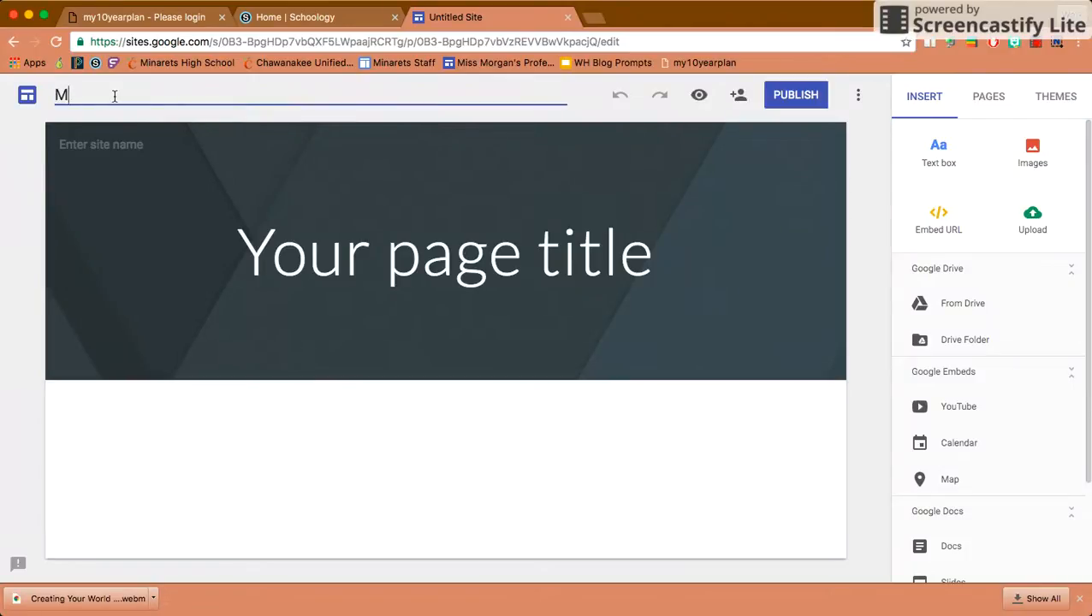
key("BackSpace")
type("Leeroy Jenkin")
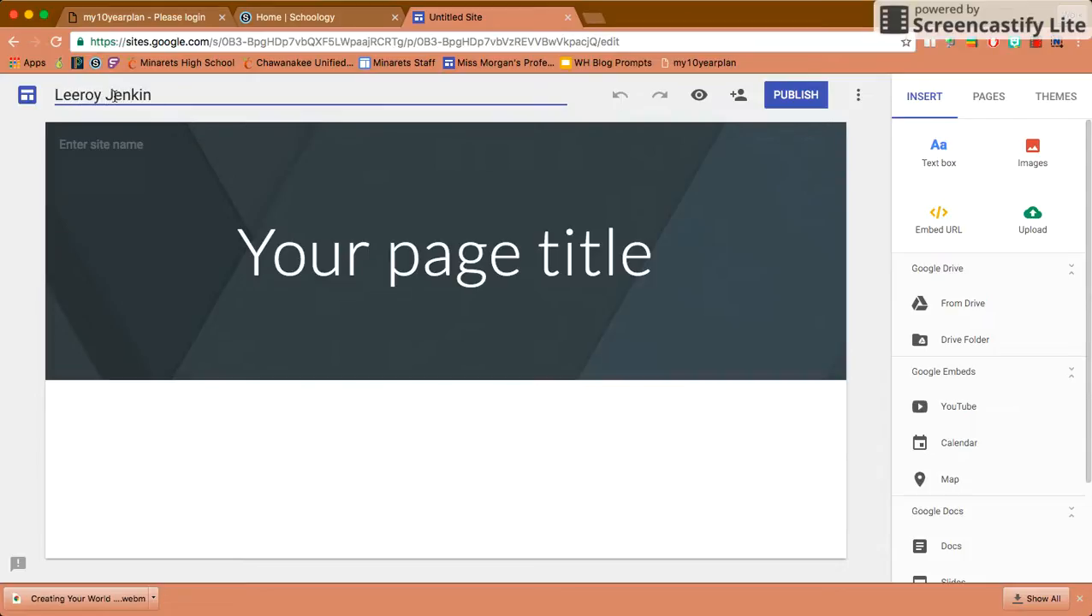
type("'s Profession")
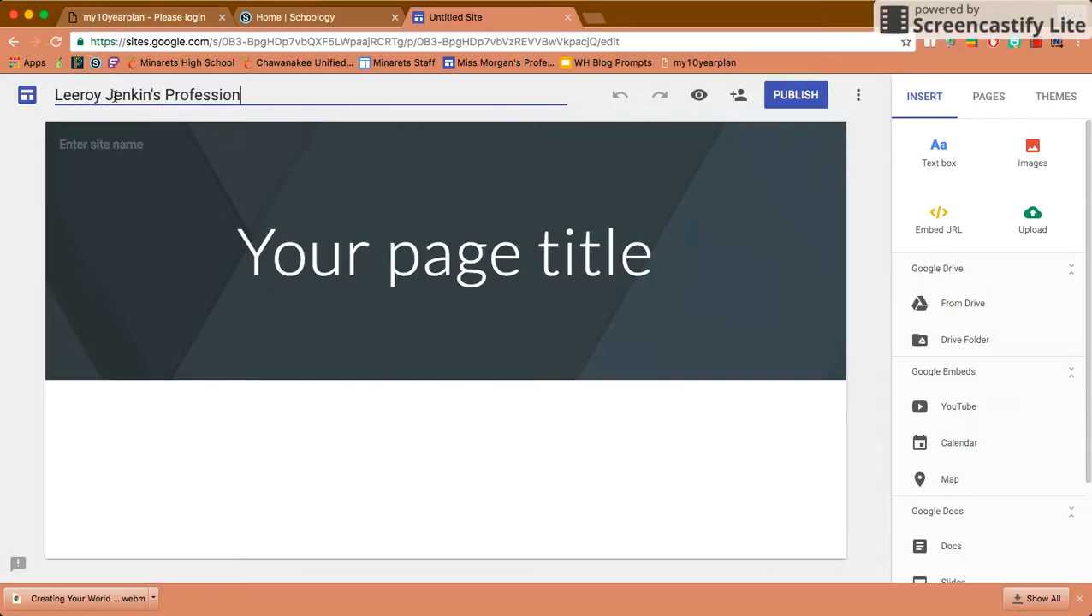
type("al Site")
key("Return")
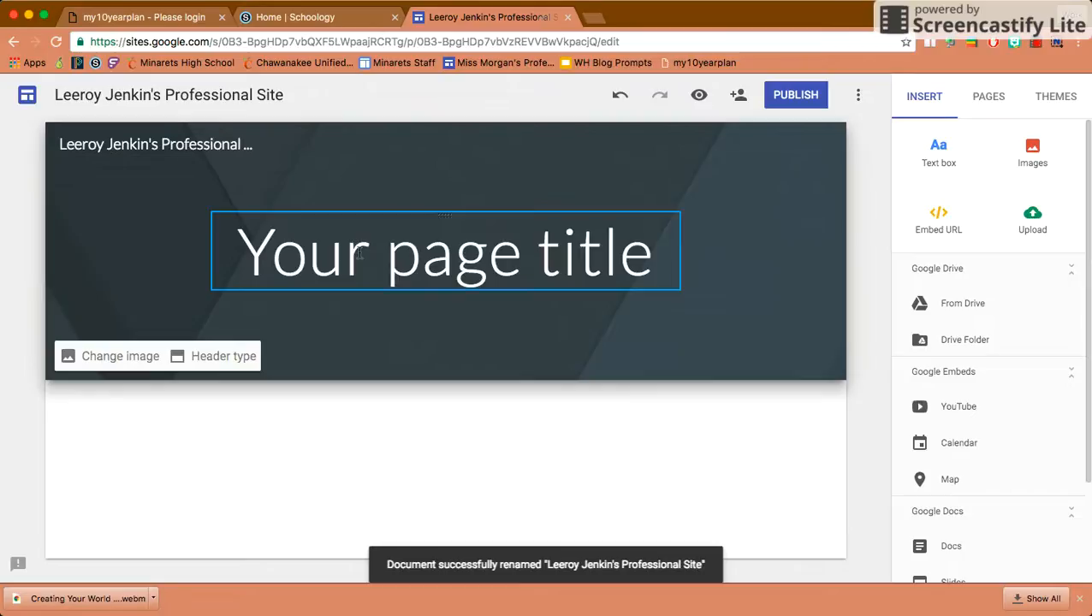
Replace the page title in the header with "Welcome to my site!".
left_click(444, 272)
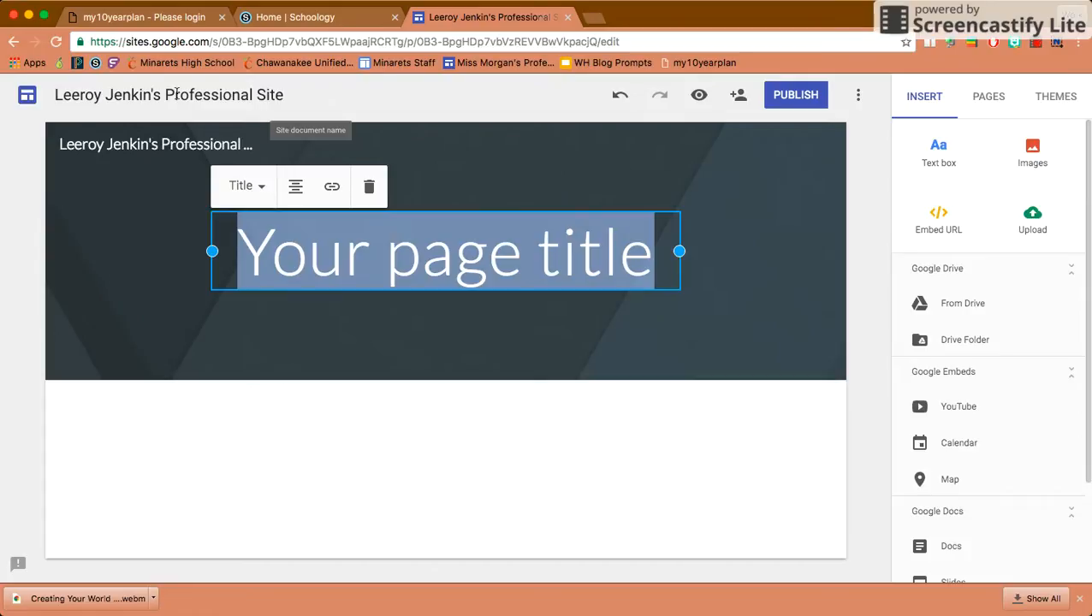
type("Welcome to ")
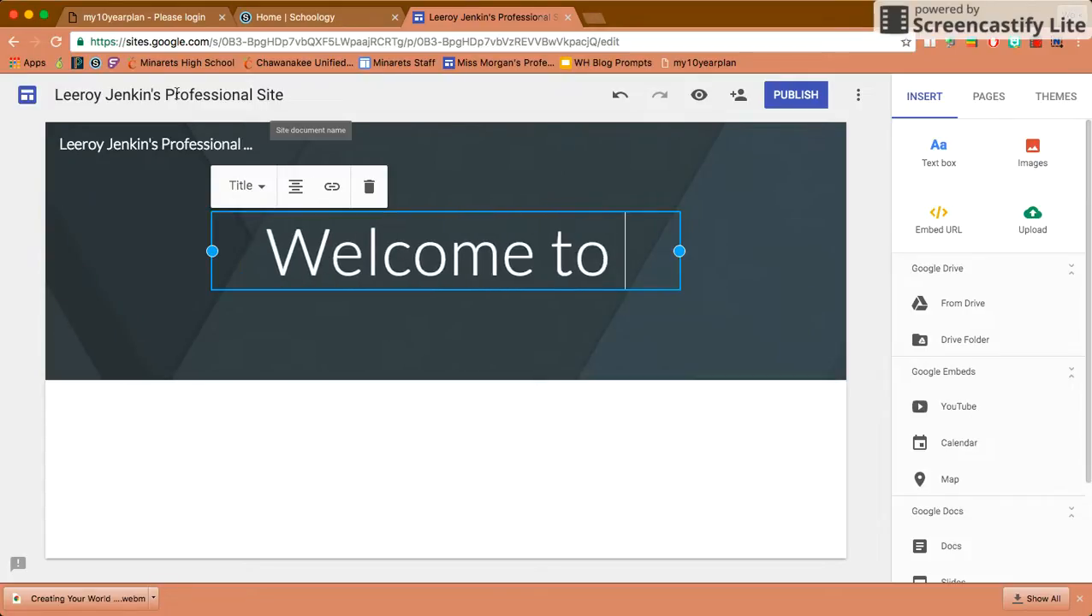
type("my site!")
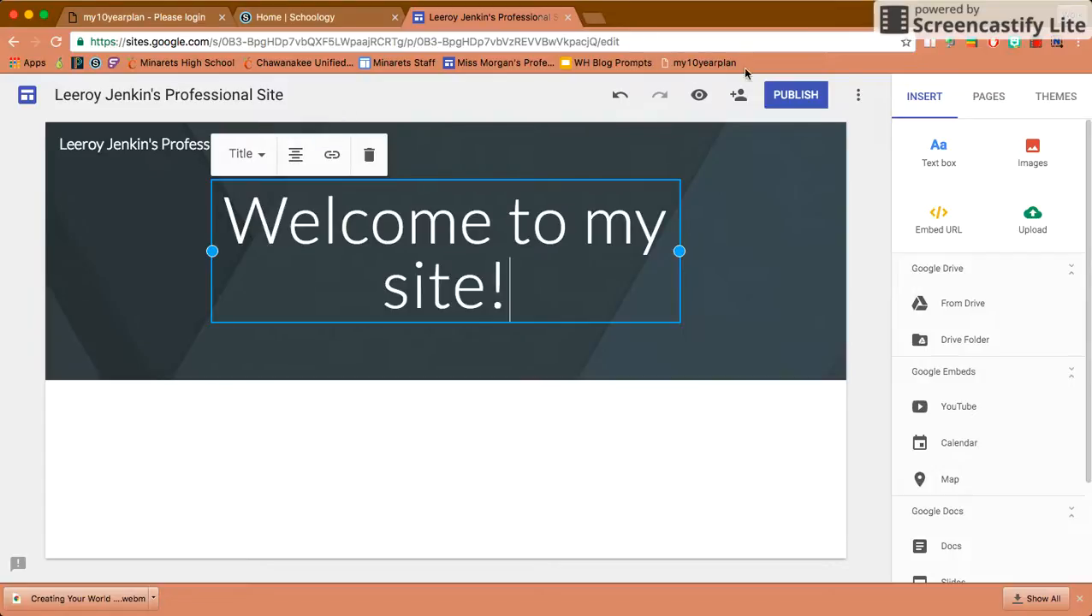
Publish the site at an address made from "mr" plus the owner's surname, visitable by anyone on the web.
left_click(820, 94)
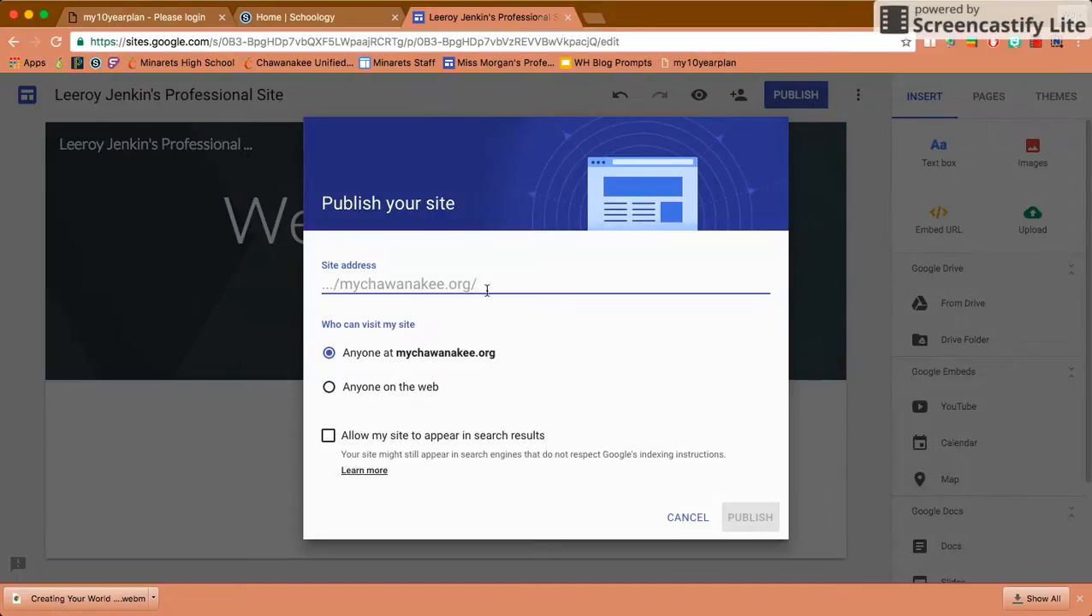
type("ke")
key("BackSpace")
key("BackSpace")
type("l")
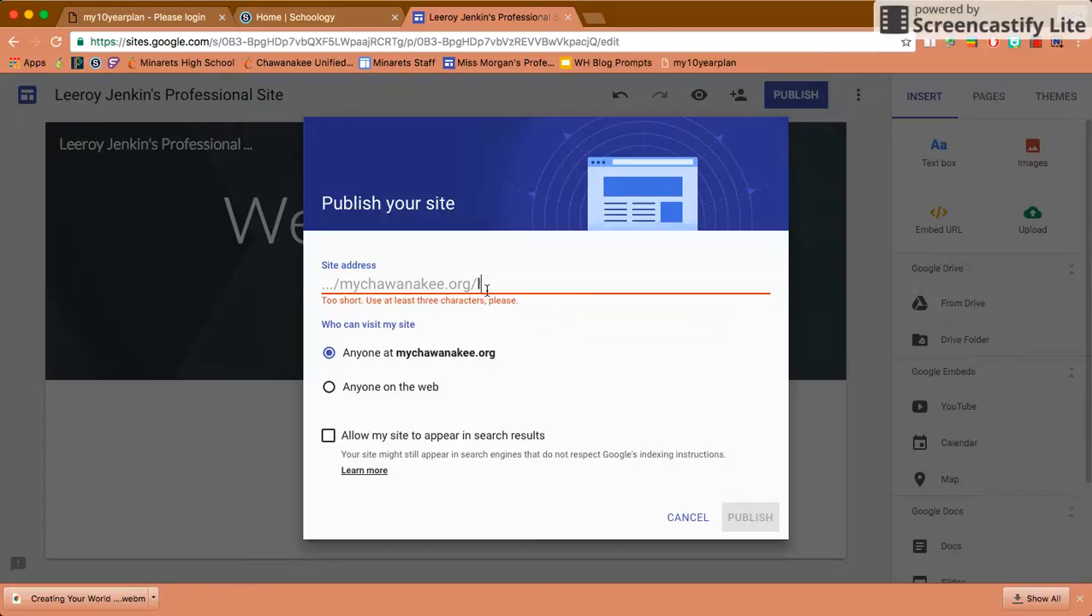
type("gd")
key("BackSpace")
key("BackSpace")
key("BackSpace")
type("mrjenk")
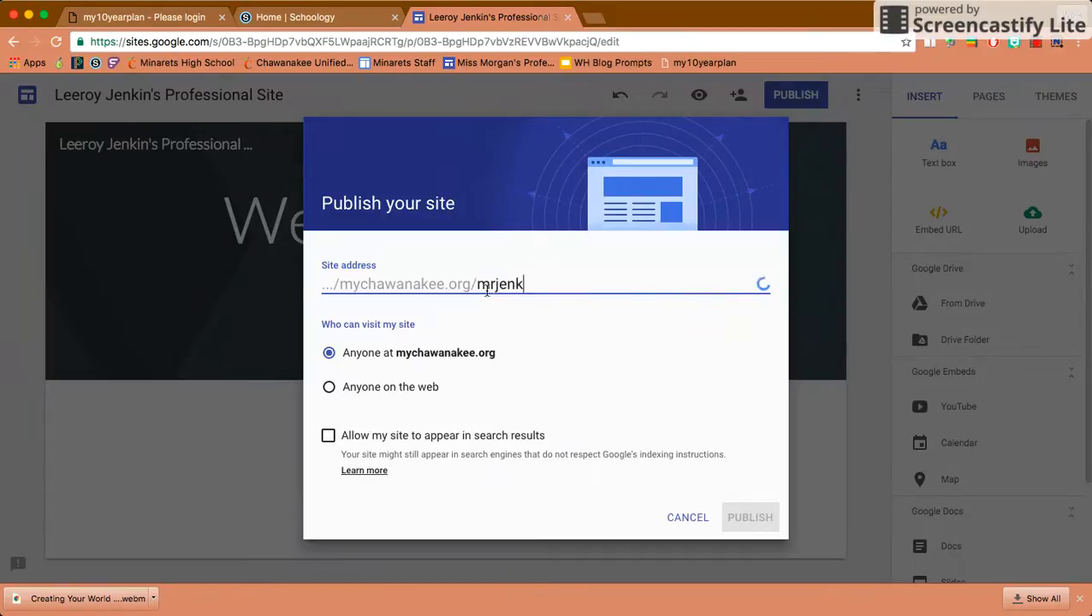
type("ins")
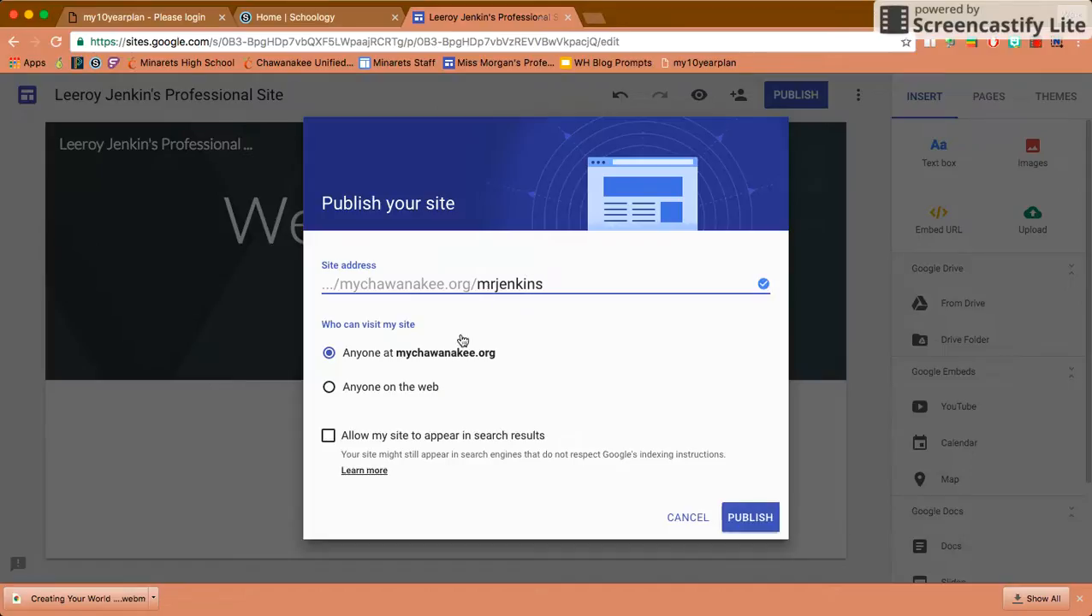
left_click(330, 389)
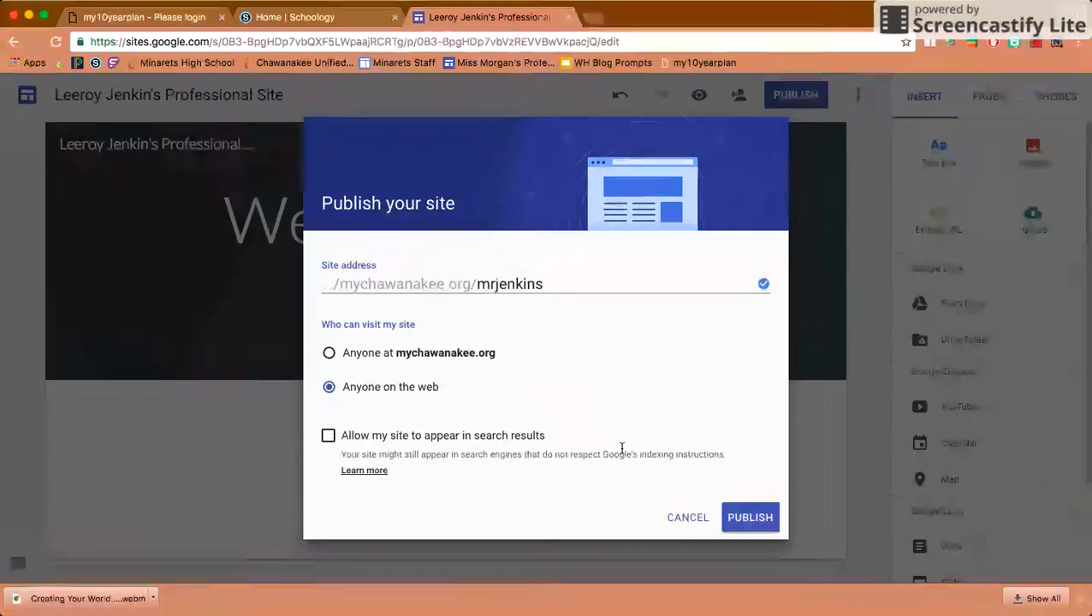
left_click(750, 517)
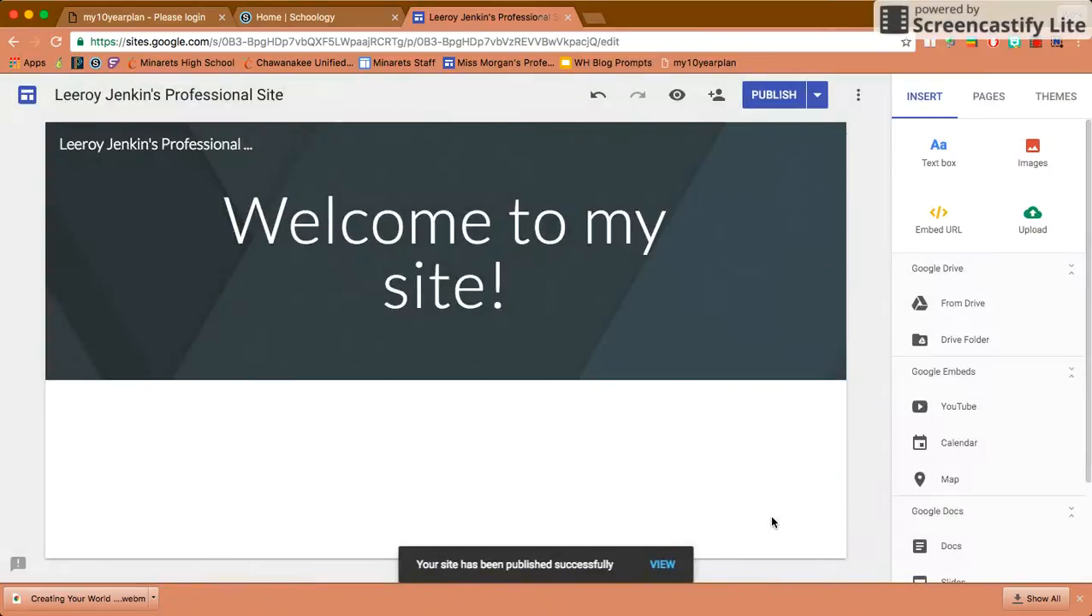
View the published site and highlight the custom ending of its web address.
left_click(818, 97)
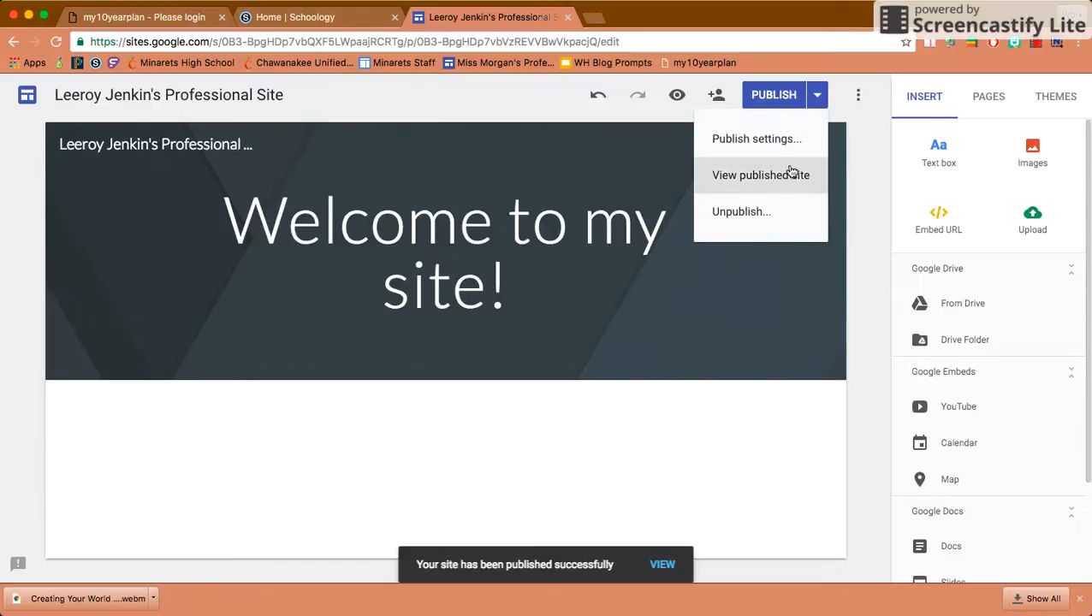
left_click(760, 174)
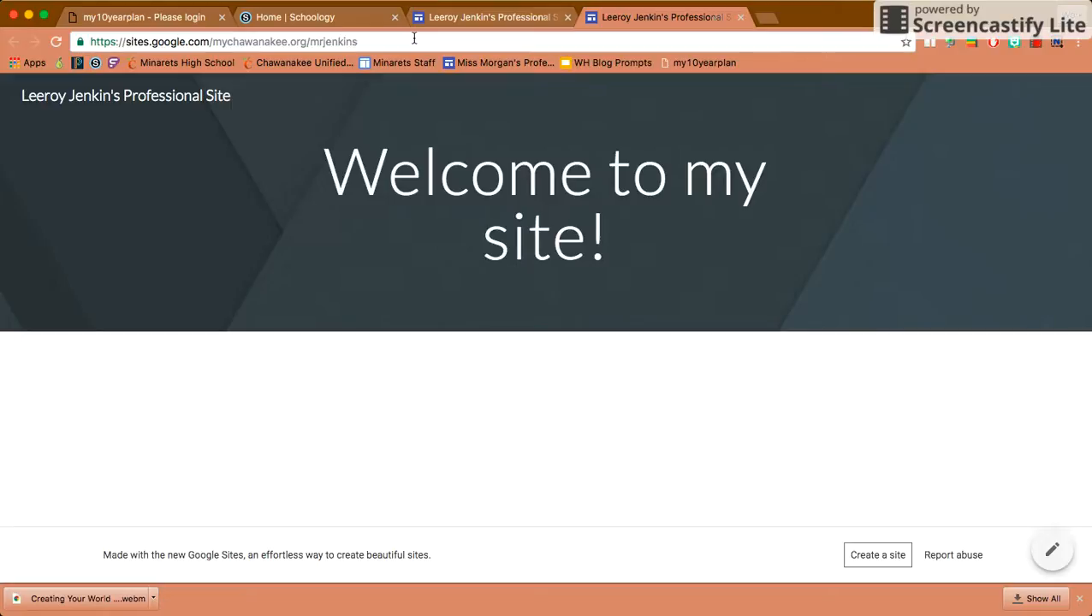
double_click(347, 41)
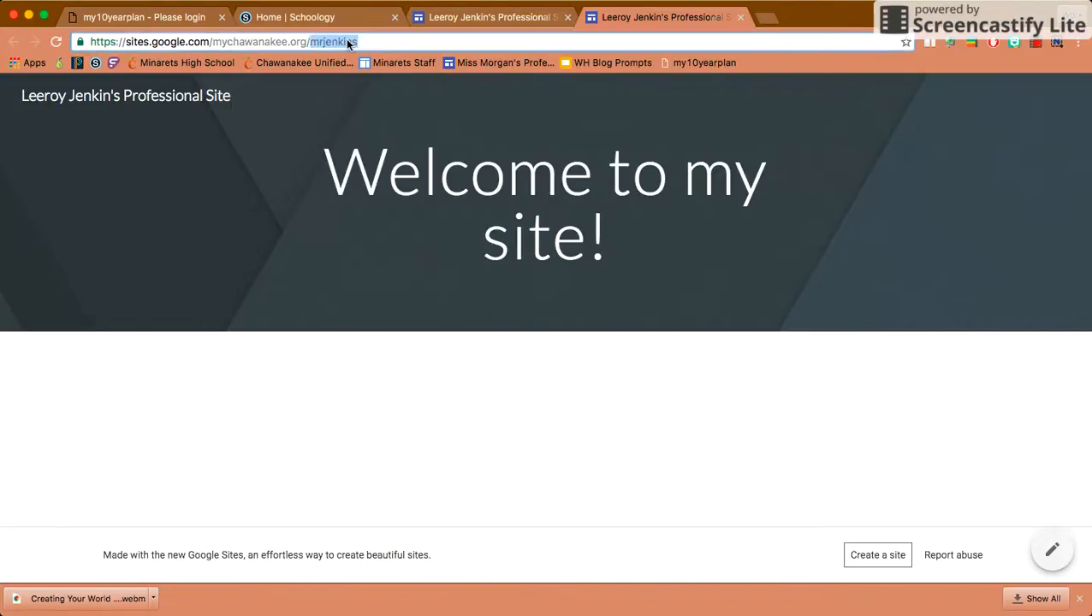
Return to the editor tab, go back through sites.google.com to New Google Sites, and open the existing site with the paw-print header.
left_click(460, 20)
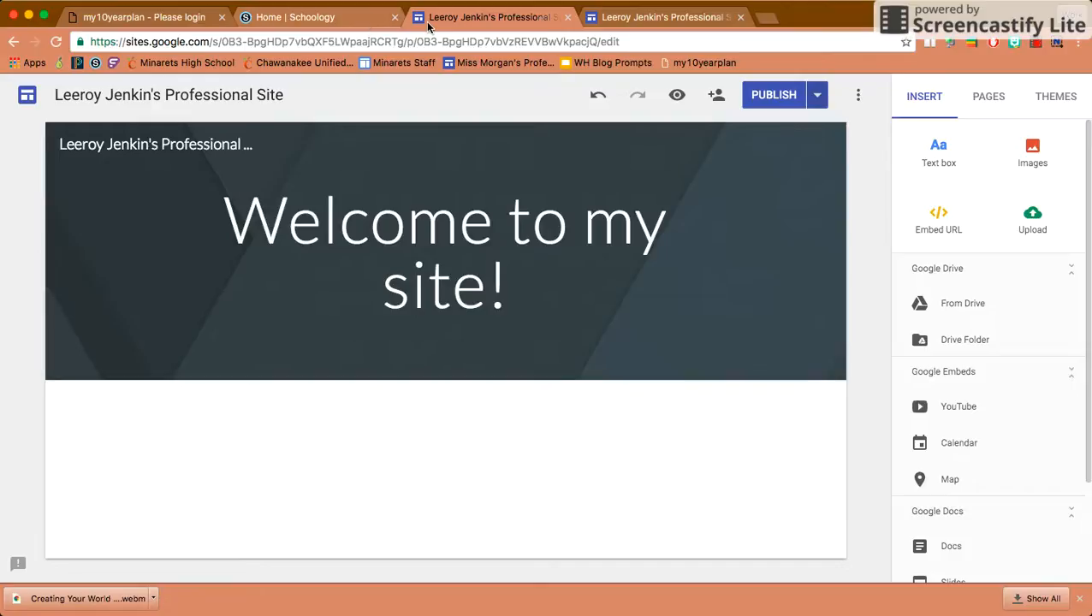
left_click(400, 36)
type("sites.google.com")
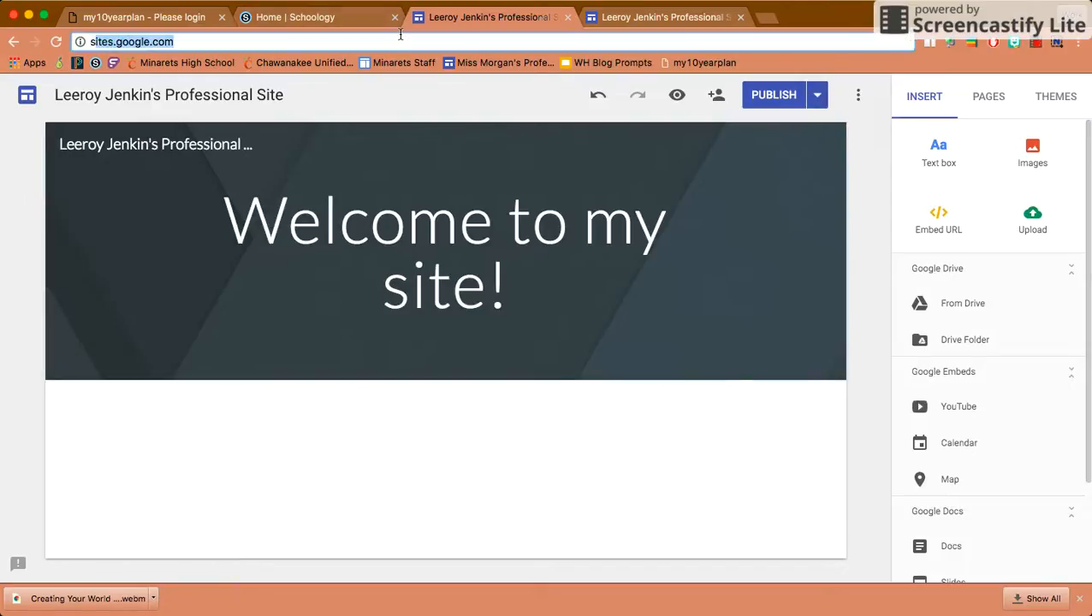
key("Return")
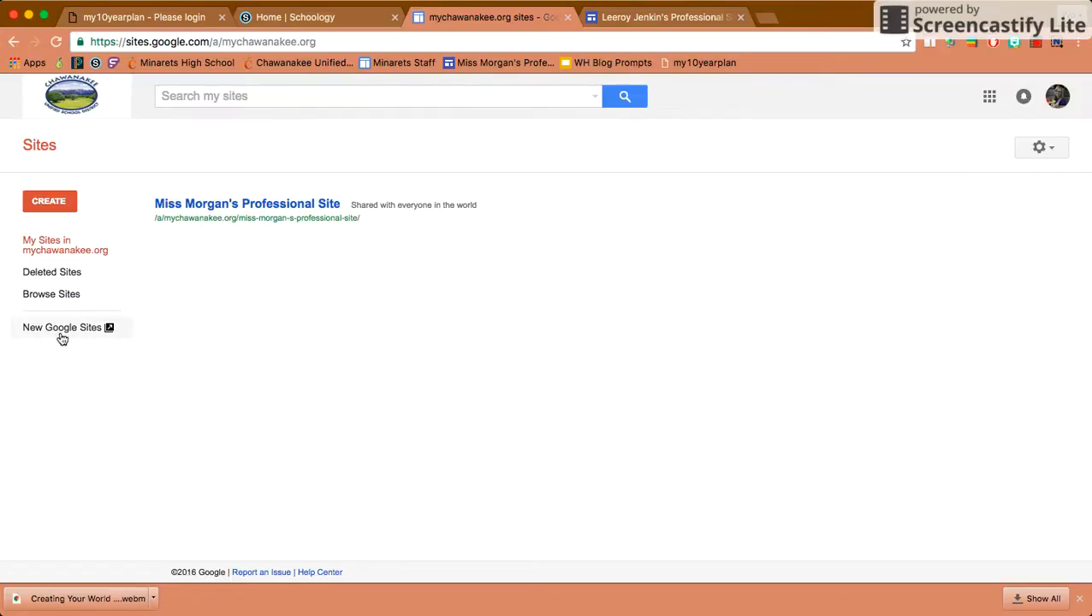
left_click(60, 327)
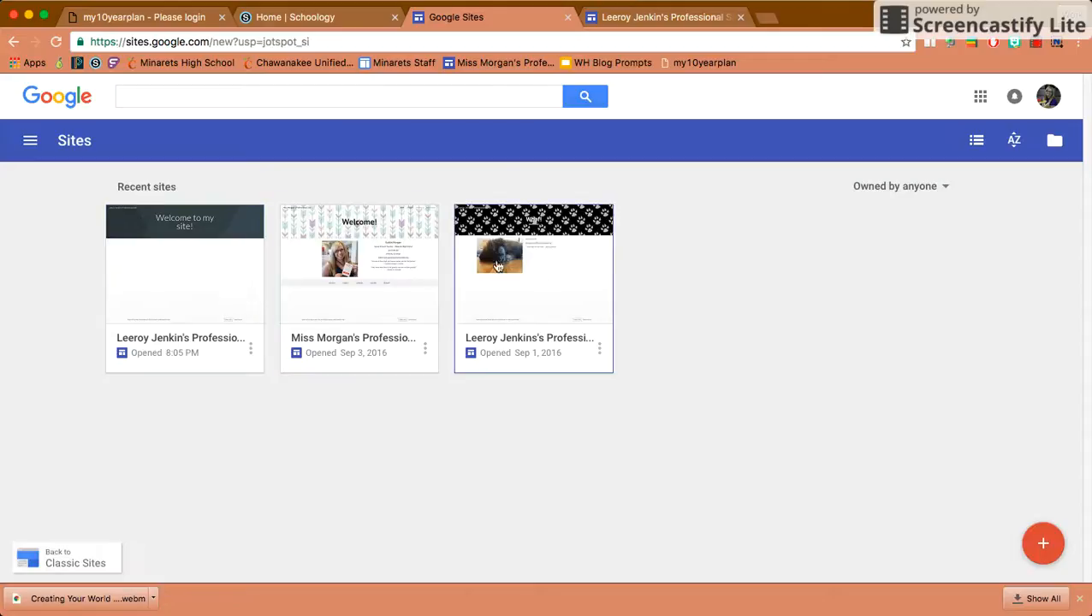
left_click(540, 271)
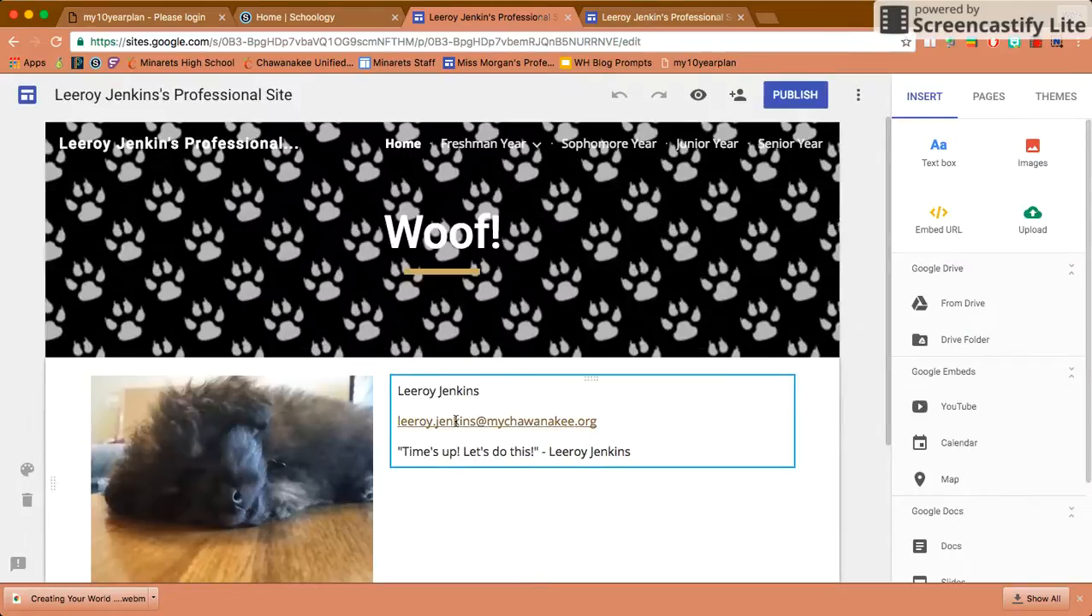
Narrow the contact text box beside the dog photo from its outer edge.
scroll(456, 421, "down", 2)
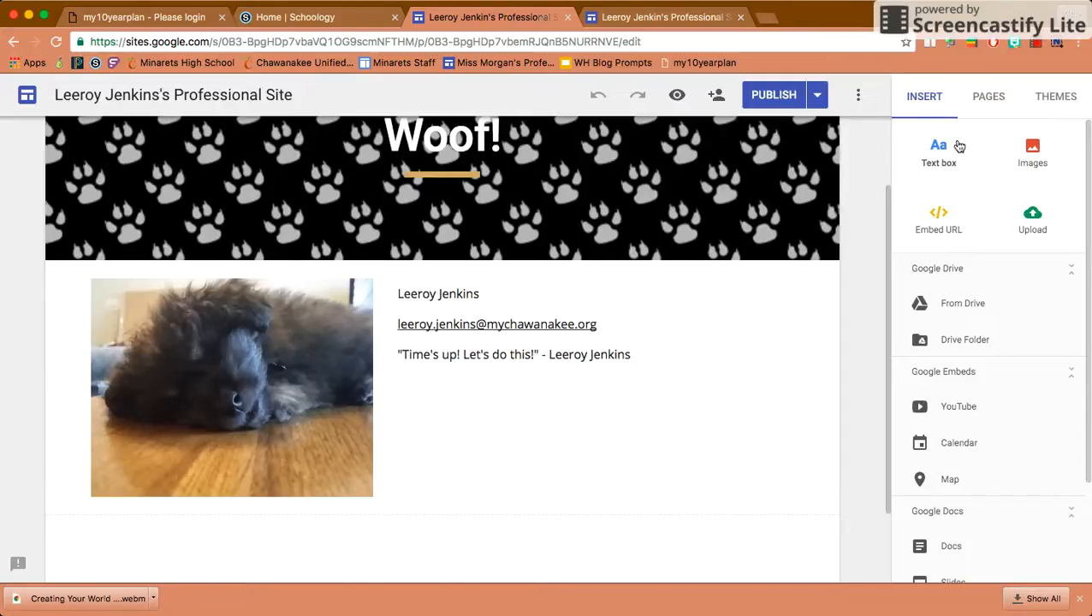
left_click(485, 322)
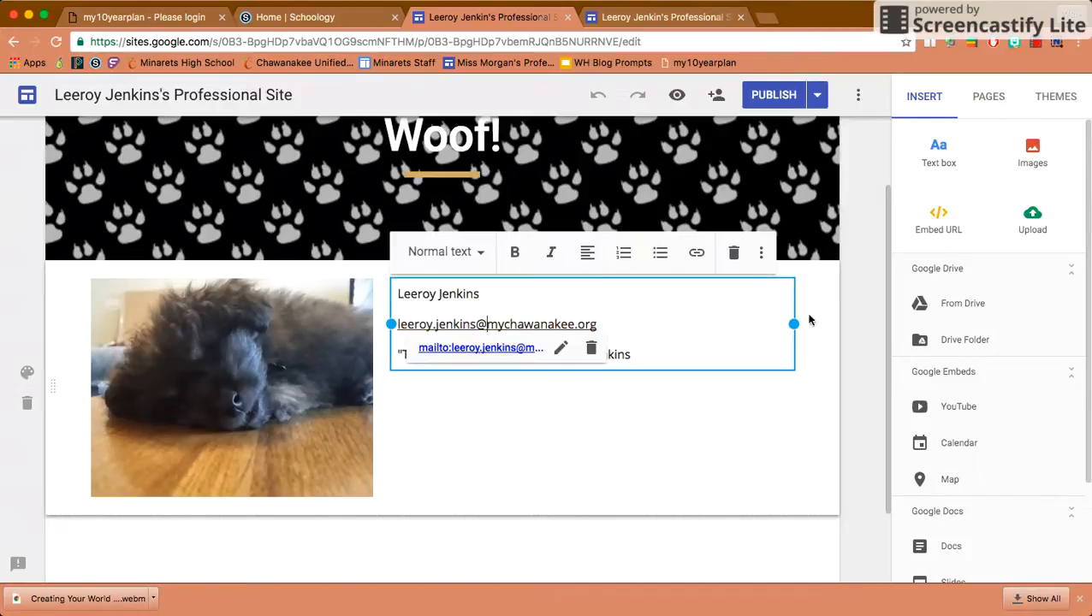
left_click_drag(795, 326, 691, 321)
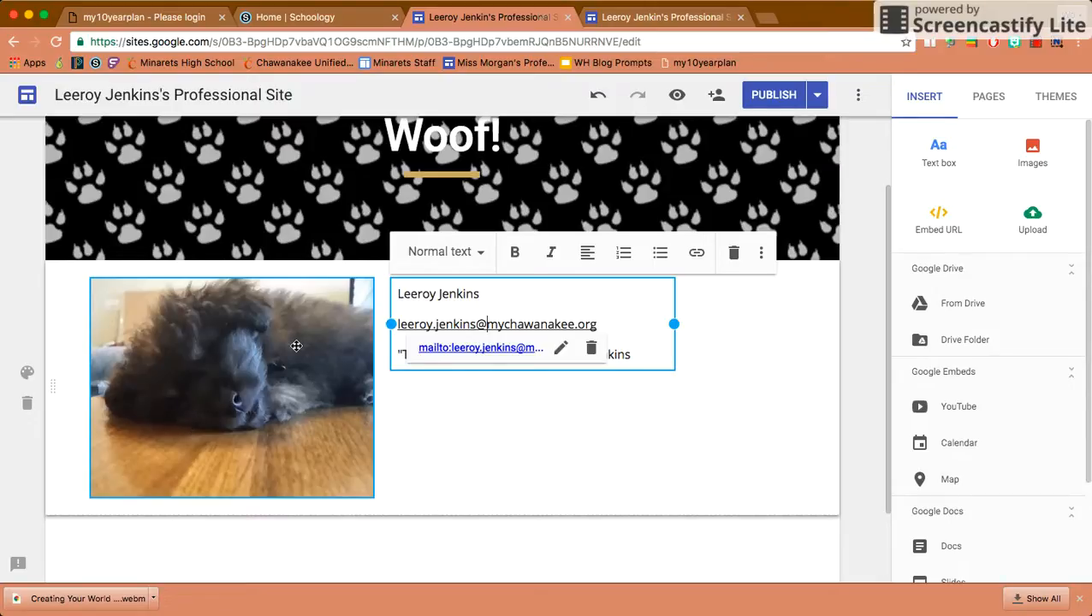
scroll(296, 345, "up", 2)
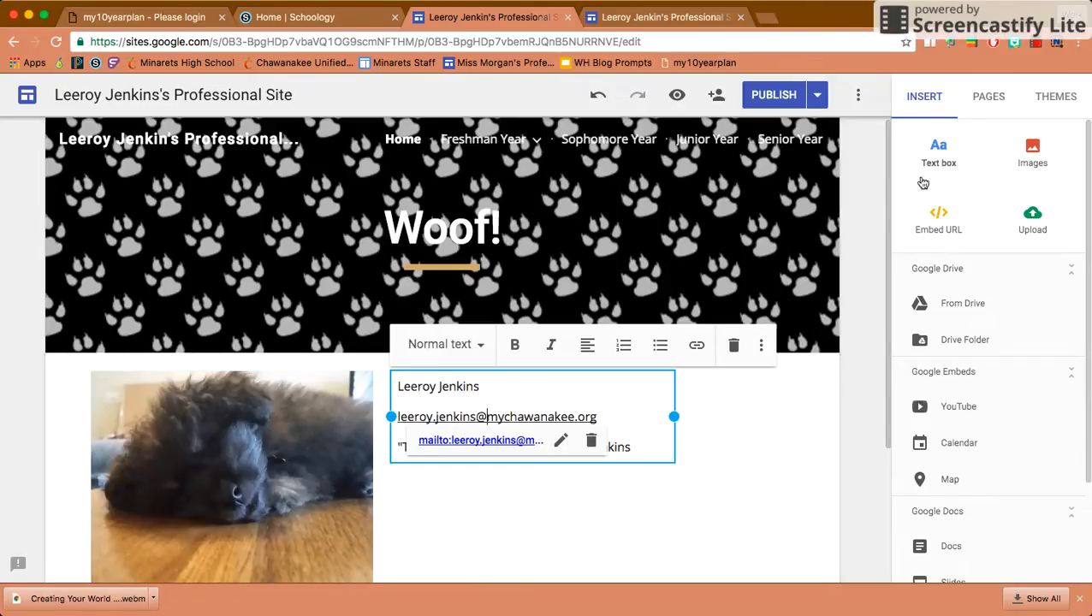
Widen the dog photo to just over half the content width and place the contact text in a section below it.
left_click(257, 404)
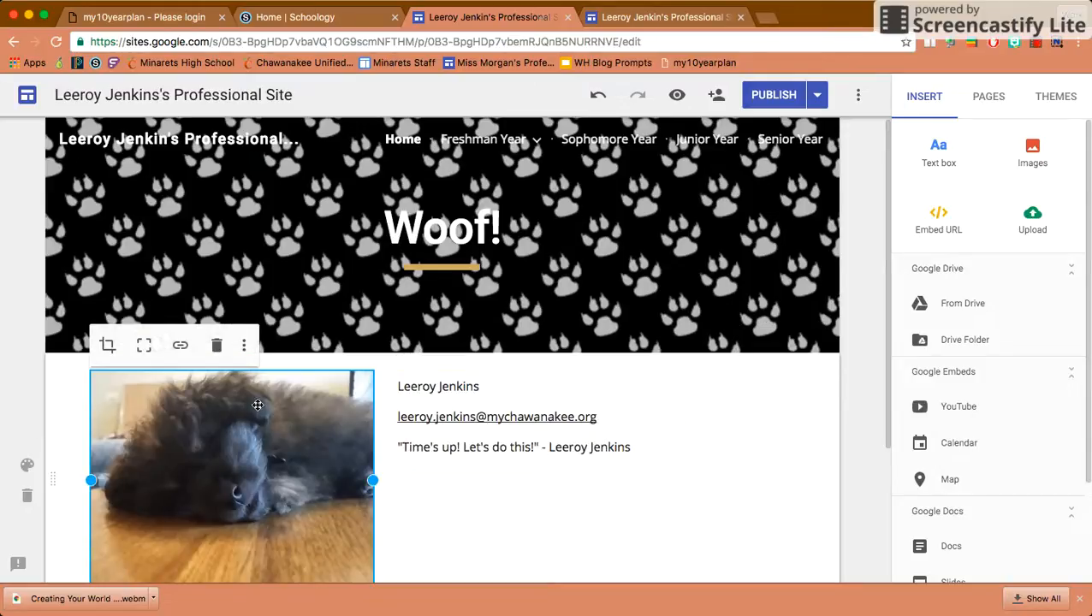
left_click_drag(373, 479, 754, 480)
scroll(727, 445, "down", 3)
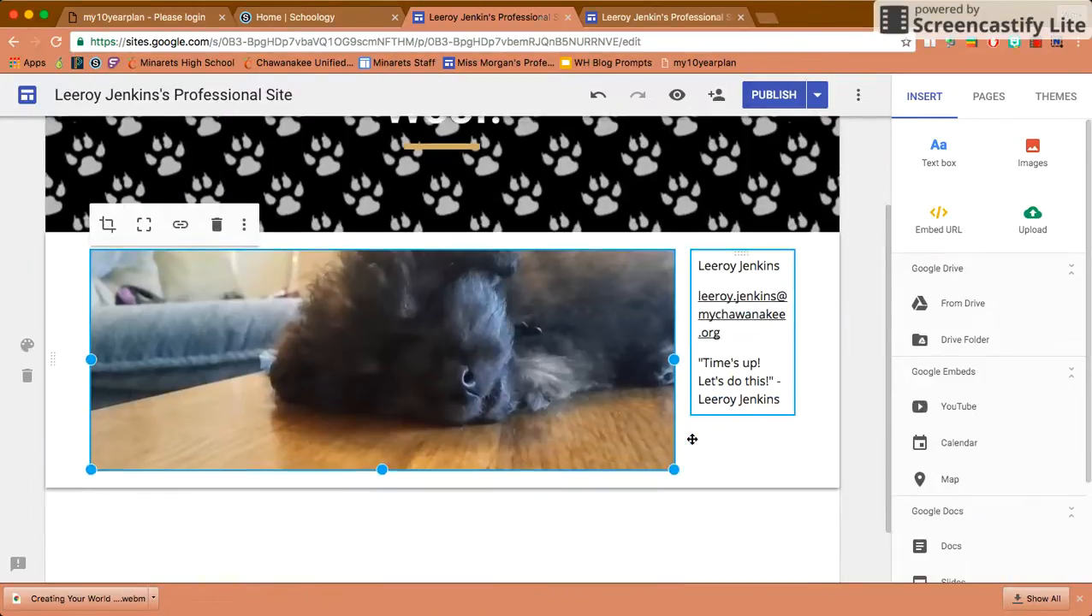
left_click_drag(676, 353, 217, 309)
left_click_drag(374, 354, 529, 229)
scroll(296, 462, "up", 1)
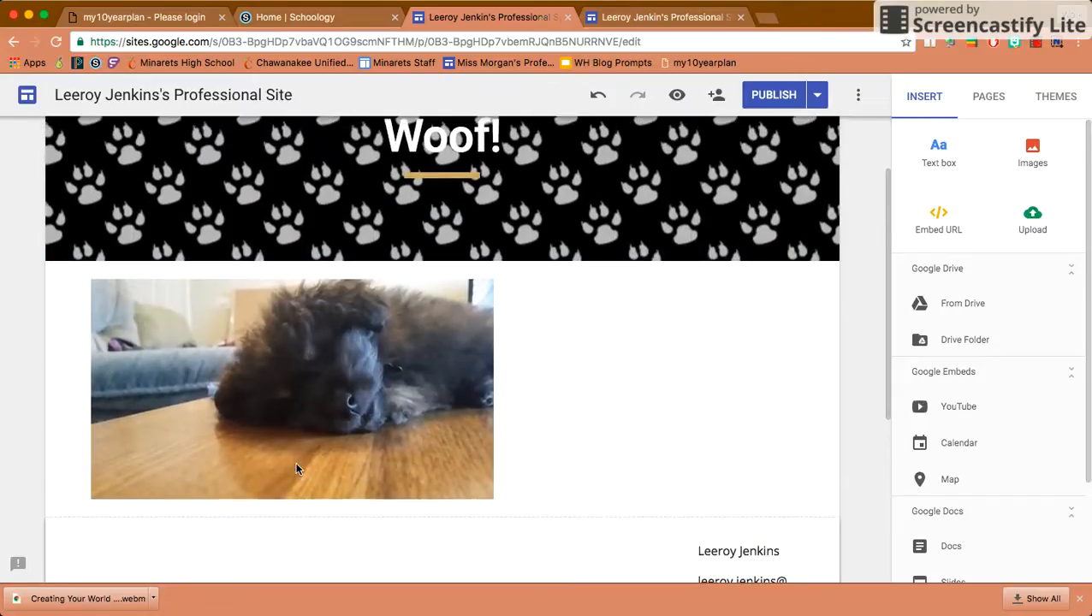
Publish the changes to the paw-print site.
left_click(791, 95)
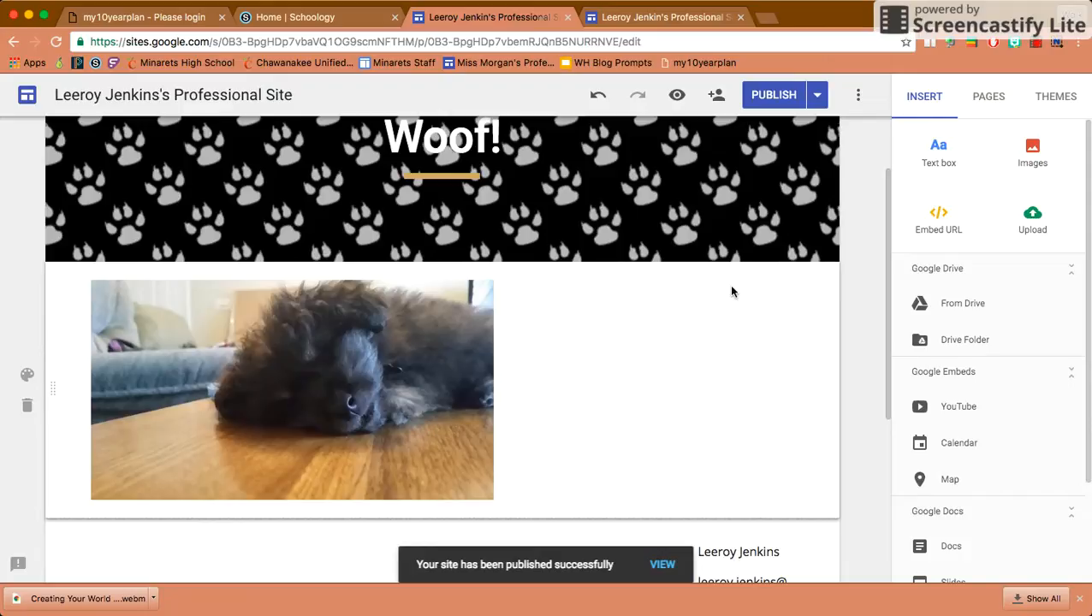
Move the contact text box out of the lower section and place it beside the dog photo.
scroll(731, 292, "down", 3)
left_click_drag(721, 511, 667, 213)
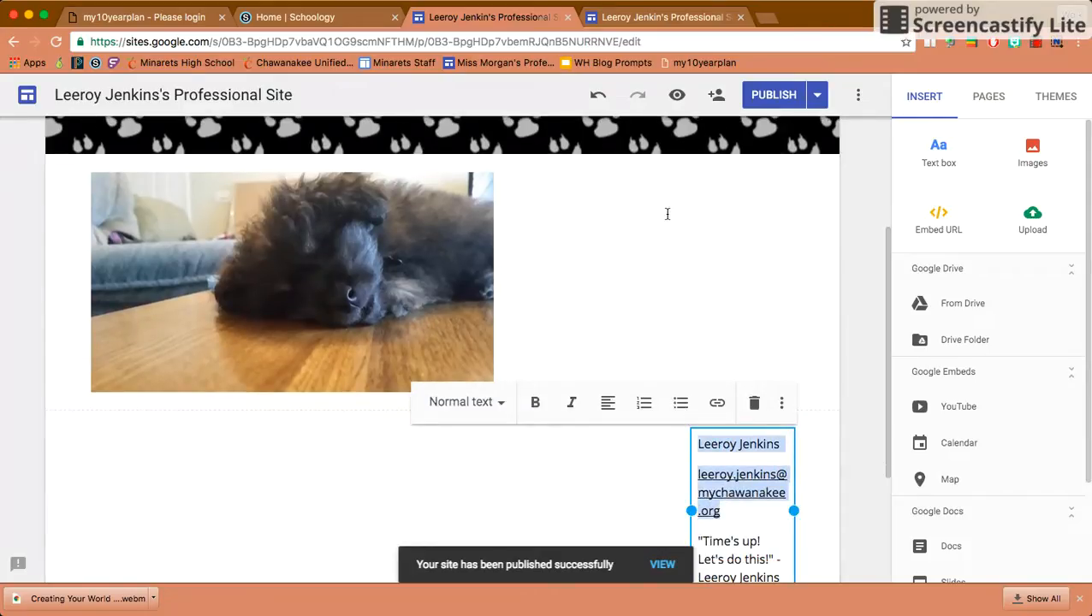
left_click(667, 214)
left_click(717, 455)
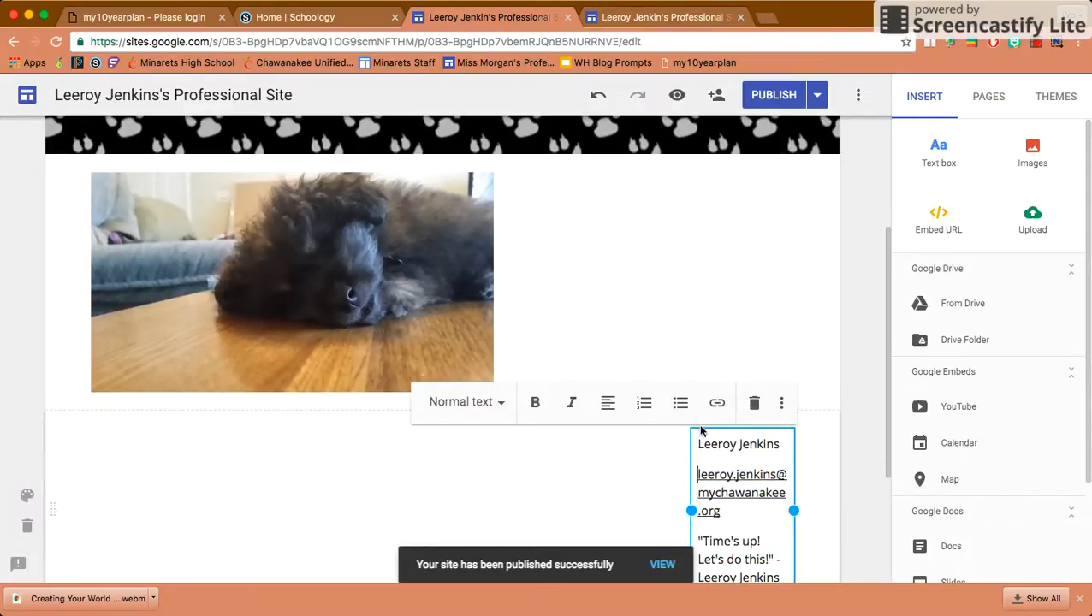
left_click_drag(694, 428, 629, 246)
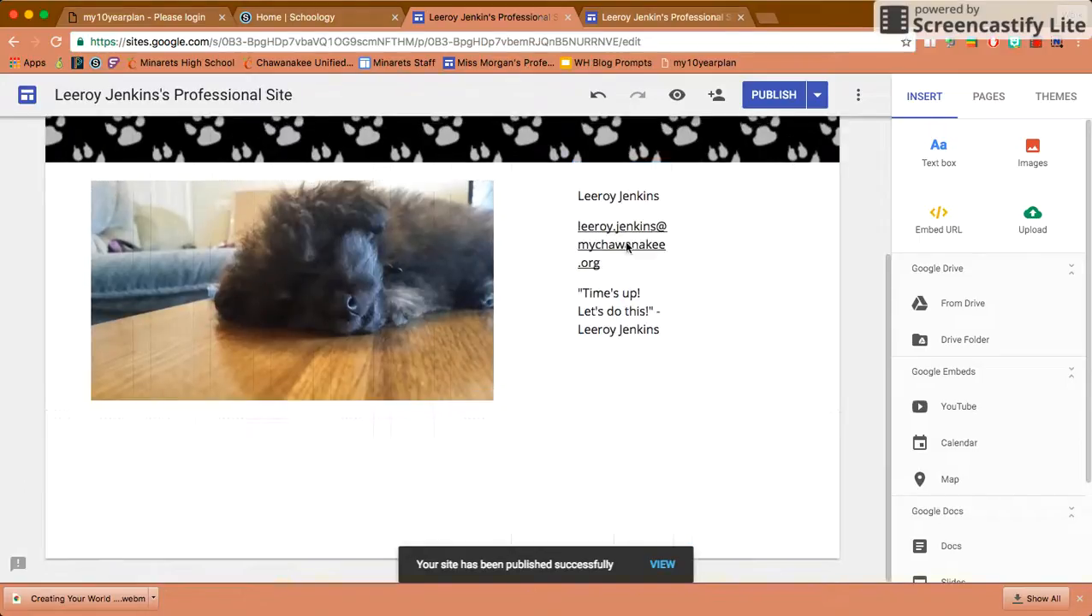
Change the site's theme to Simple with the pink color and review the home page.
left_click(1066, 102)
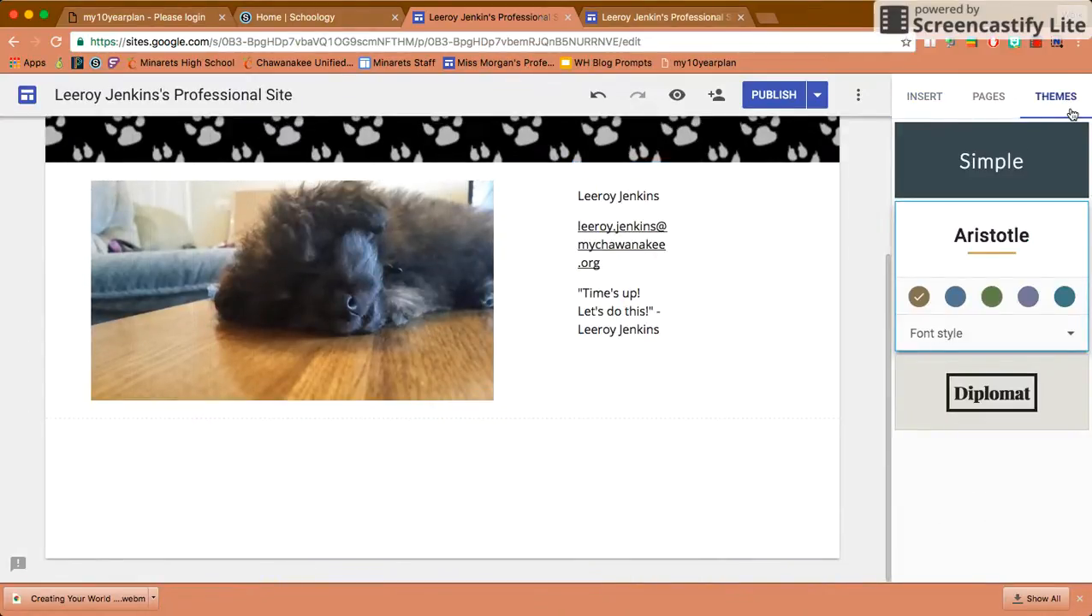
left_click(1020, 176)
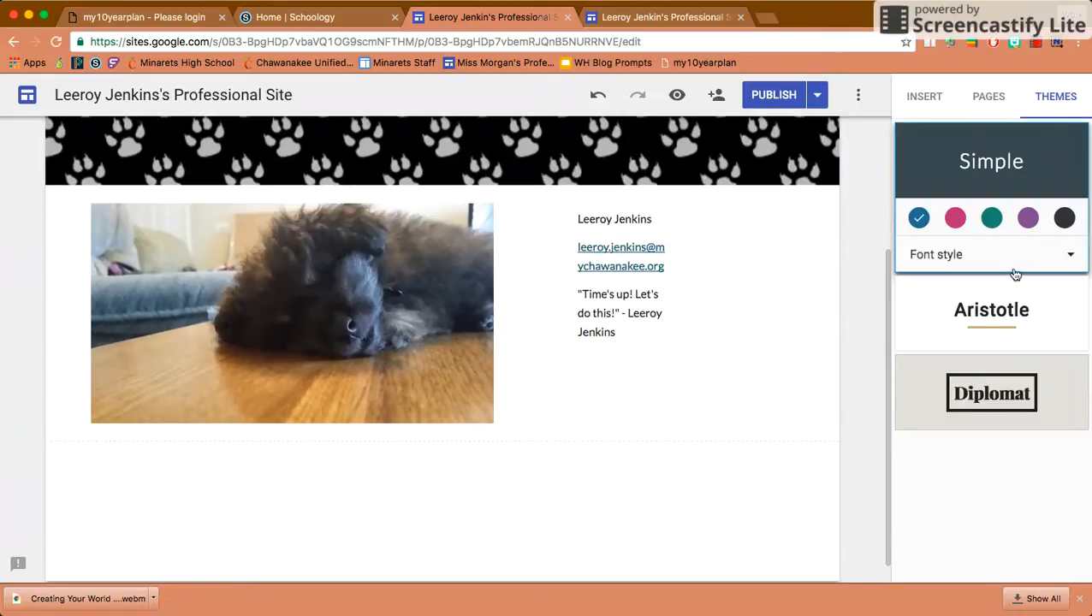
left_click(957, 220)
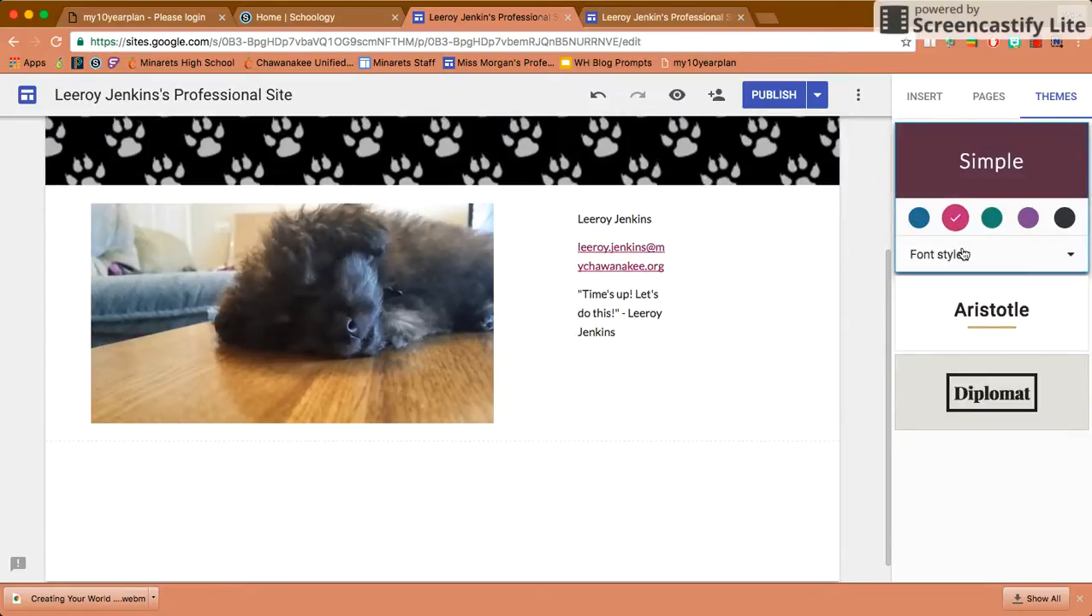
scroll(697, 179, "up", 5)
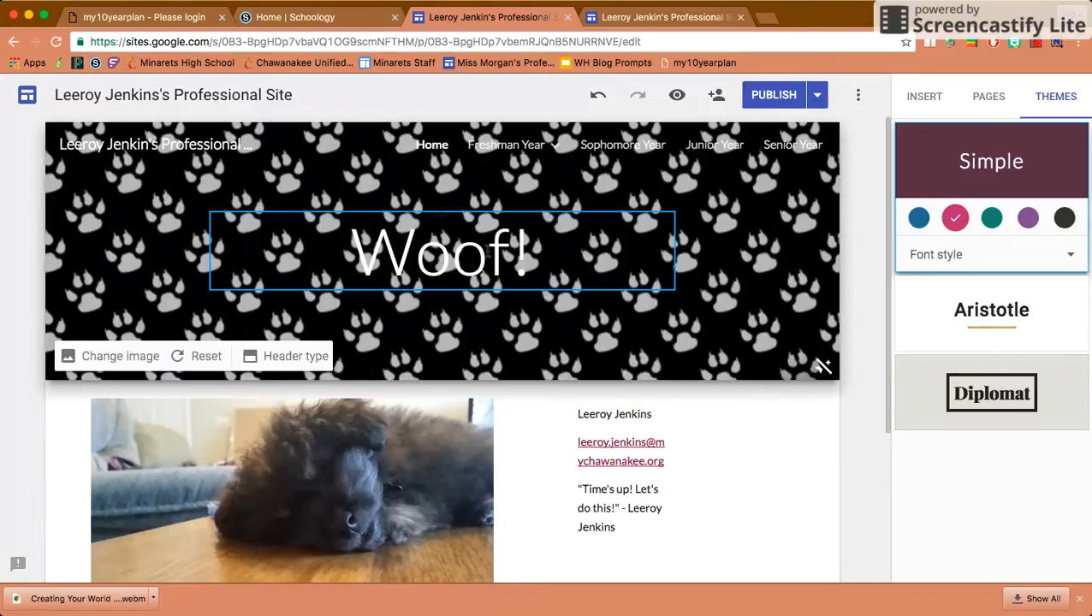
scroll(725, 336, "down", 3)
scroll(725, 336, "up", 3)
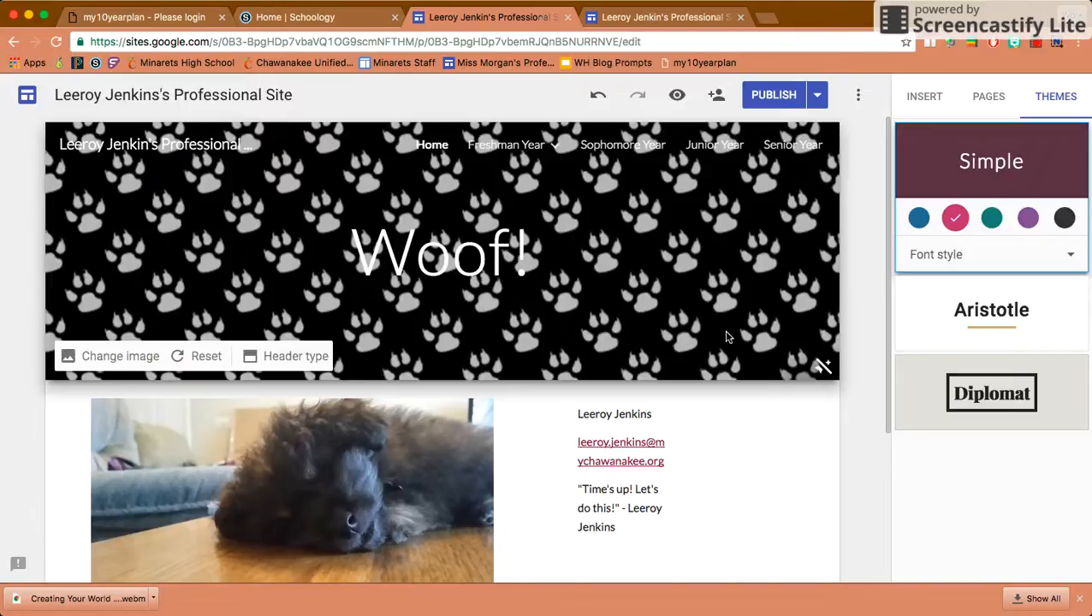
Show the site's page list, view the Minarets C's subpage, and return to the Home page.
left_click(981, 101)
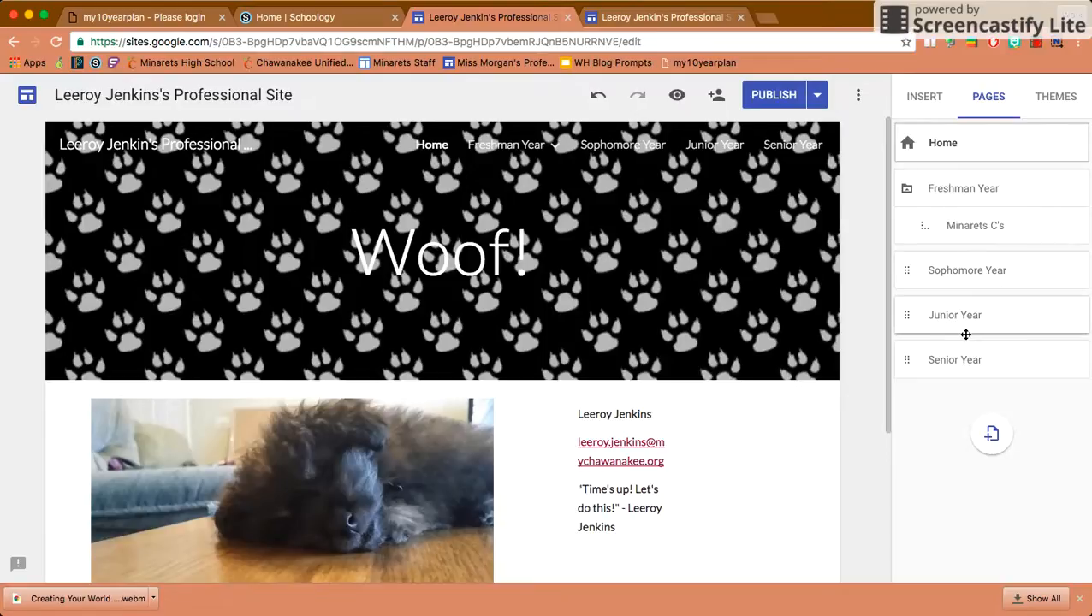
left_click(994, 440)
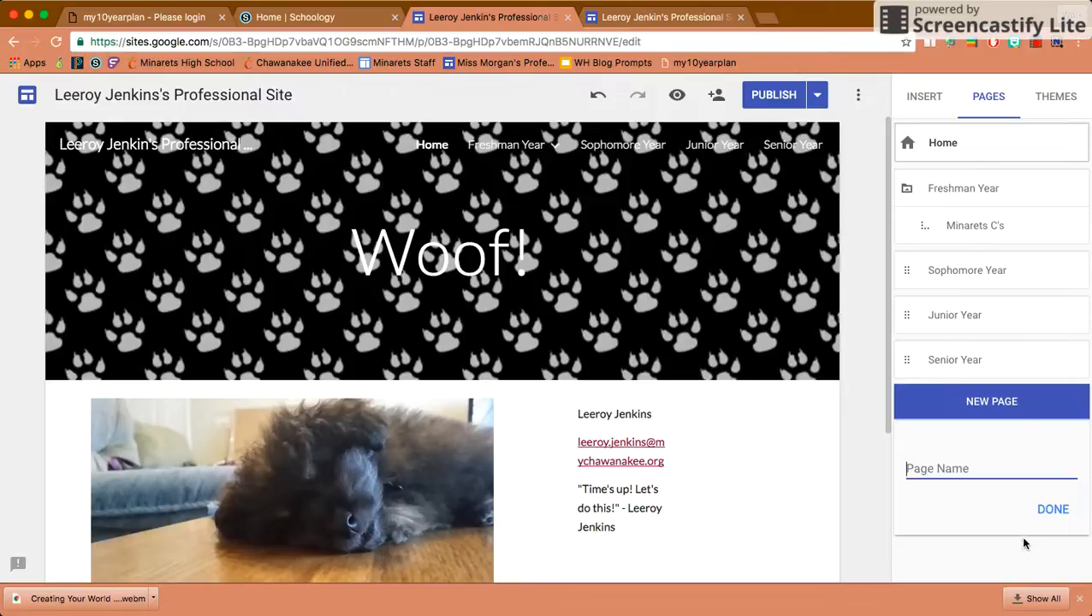
left_click(1025, 567)
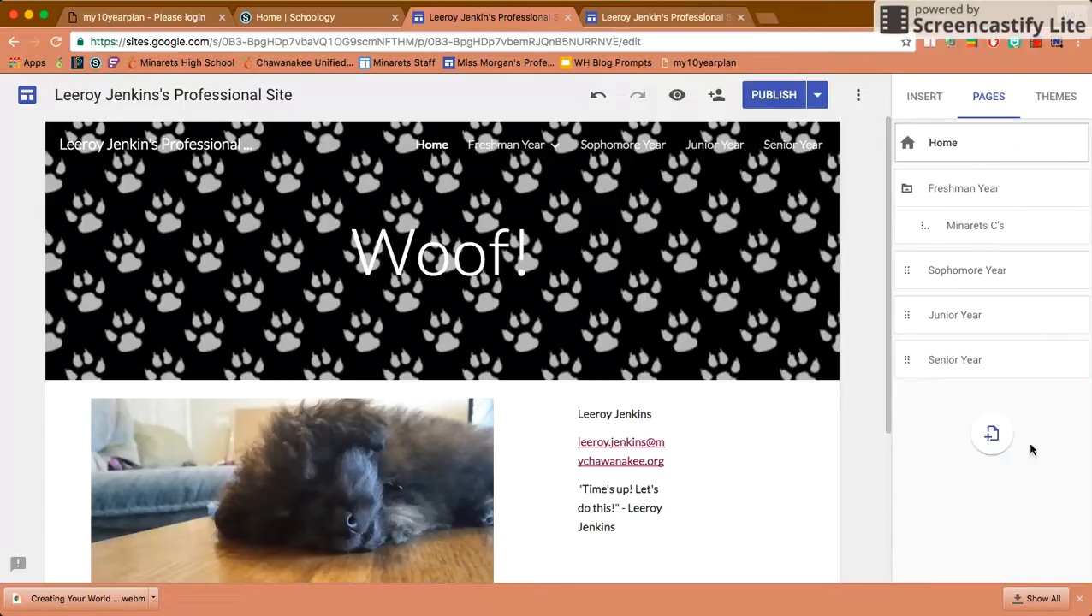
left_click(968, 239)
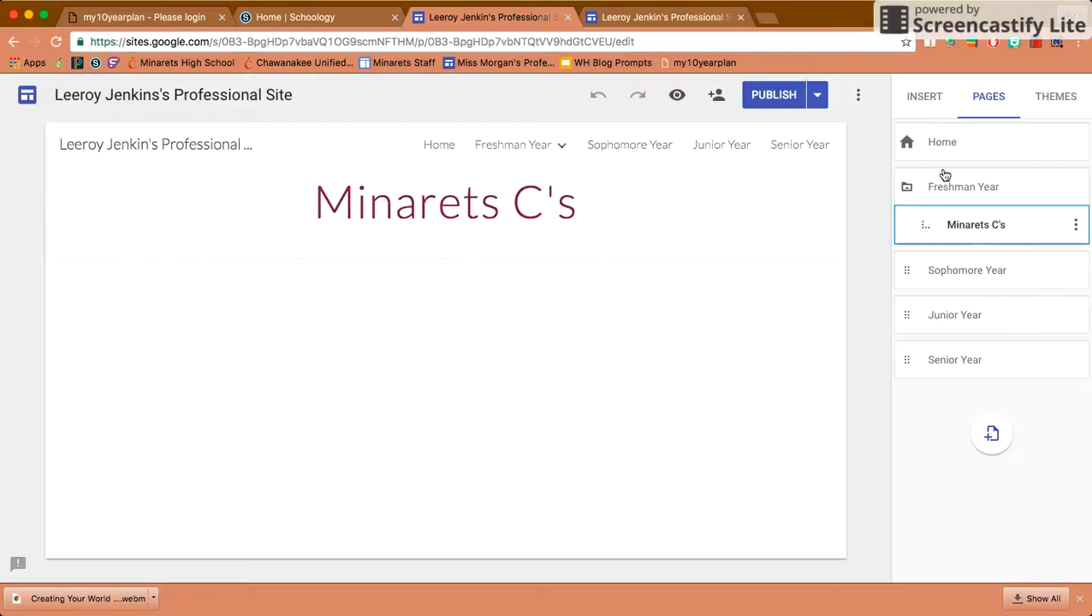
left_click(946, 143)
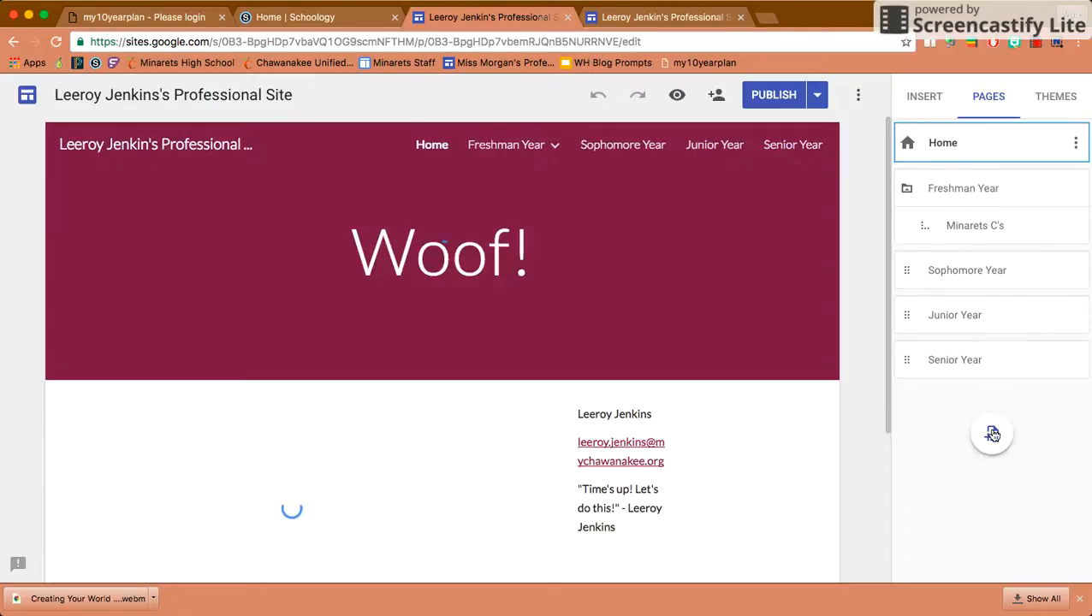
Add a new page named English 9 to the site.
left_click(990, 434)
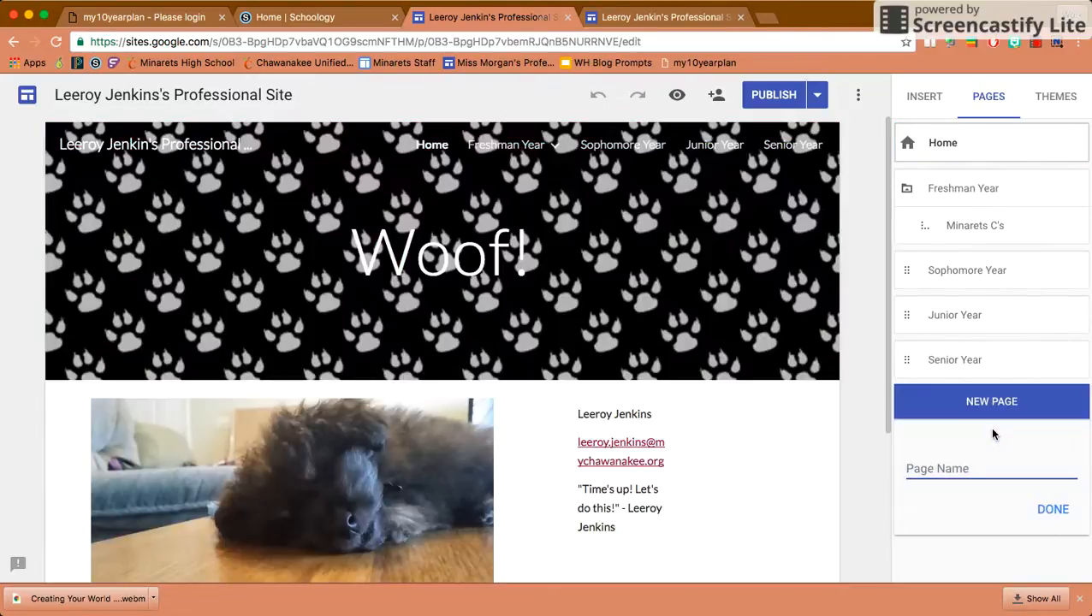
type("English 9")
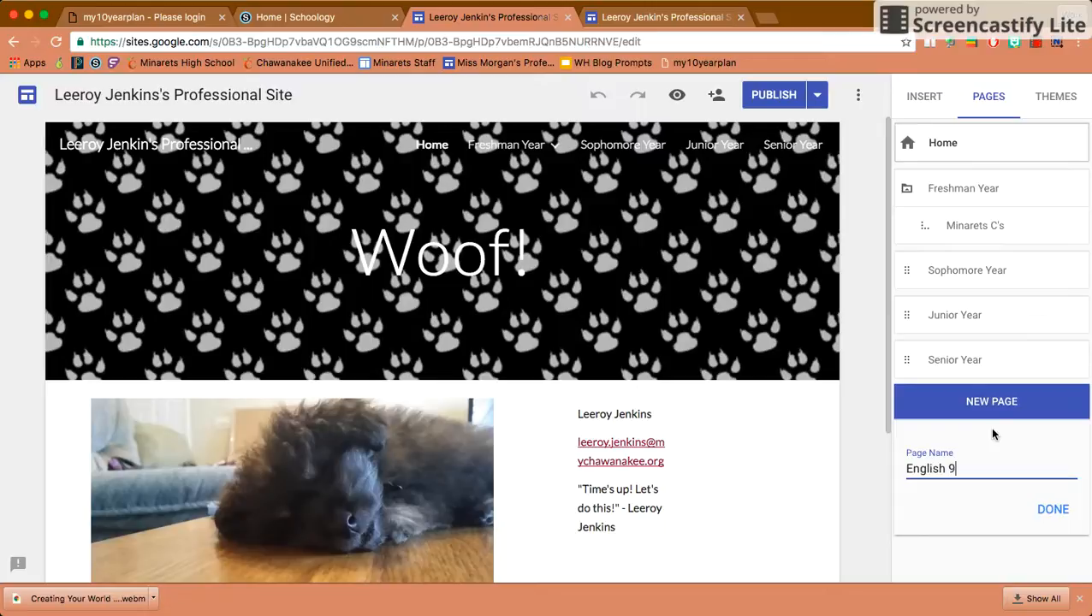
left_click(1053, 509)
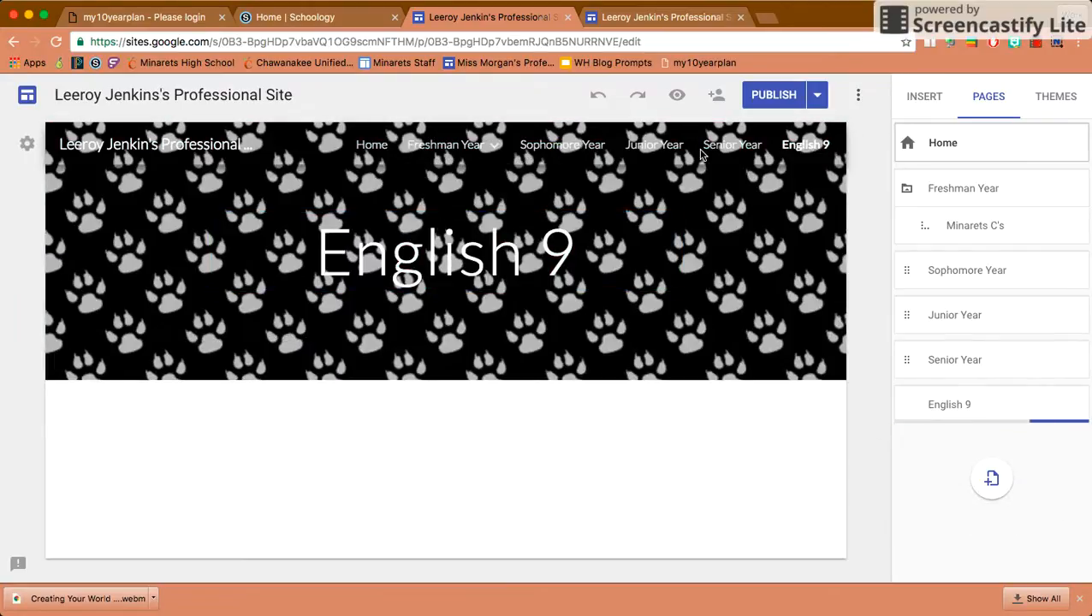
mouse_move(469, 159)
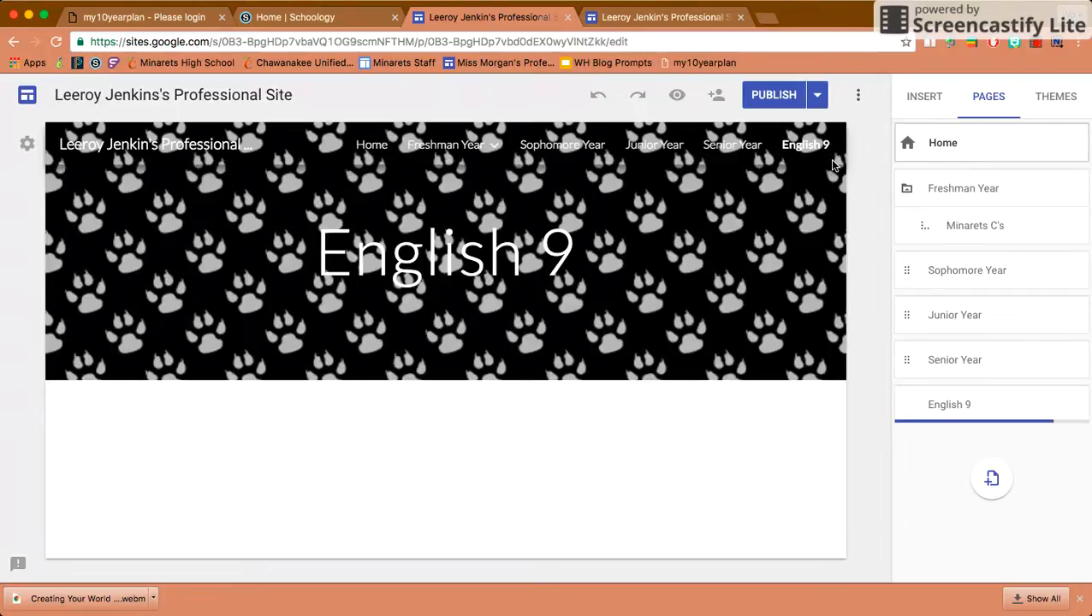
Nest the English 9 page under Freshman Year, above Minarets C's, and check the Freshman Year submenu in the site navigation.
left_click(967, 422)
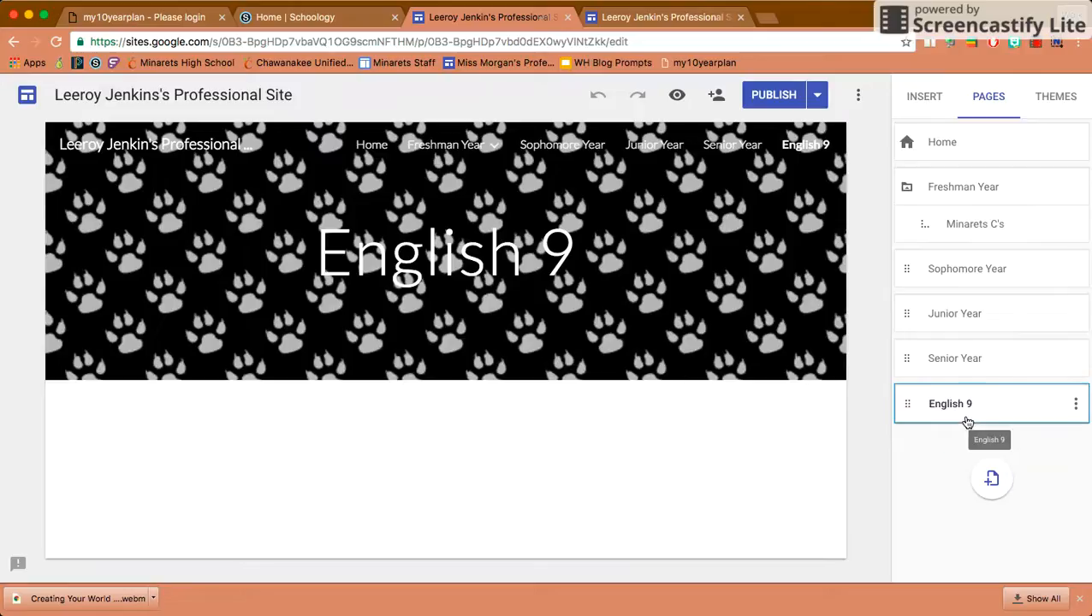
left_click_drag(967, 423, 963, 248)
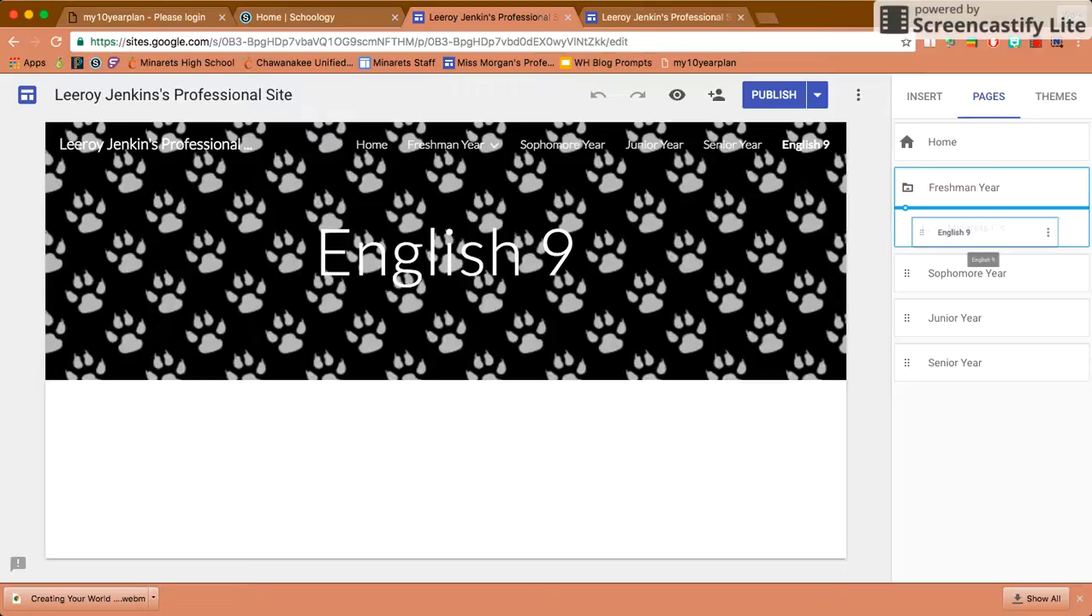
left_click_drag(962, 248, 973, 215)
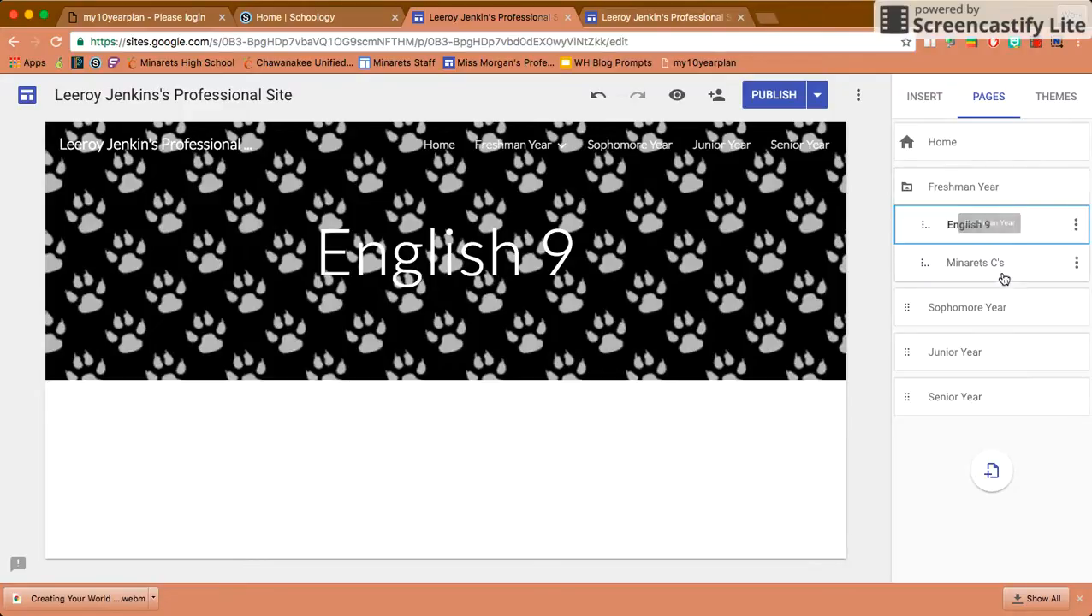
mouse_move(692, 199)
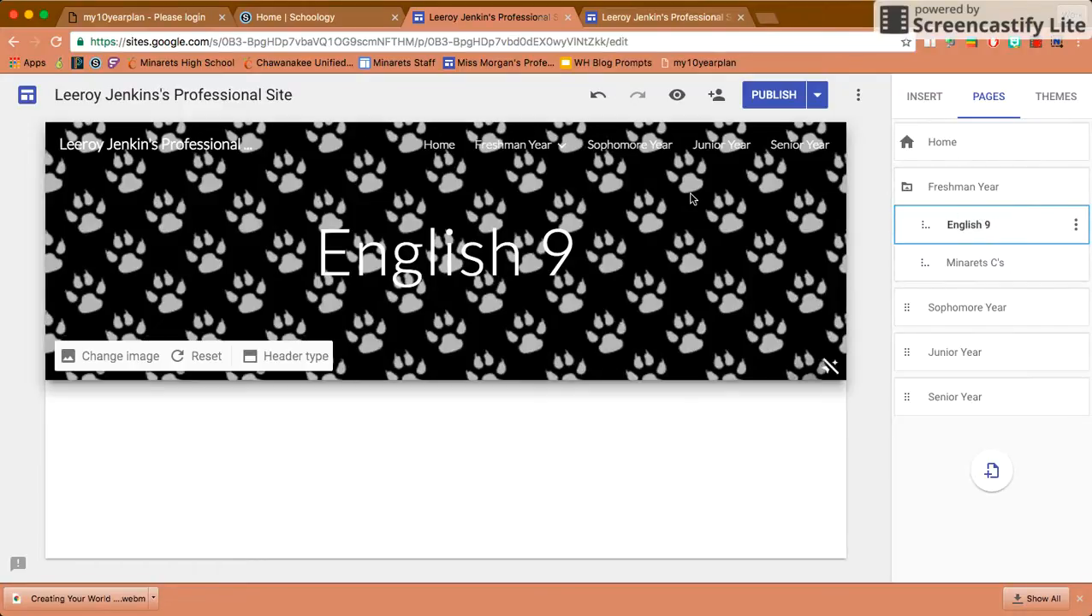
mouse_move(560, 152)
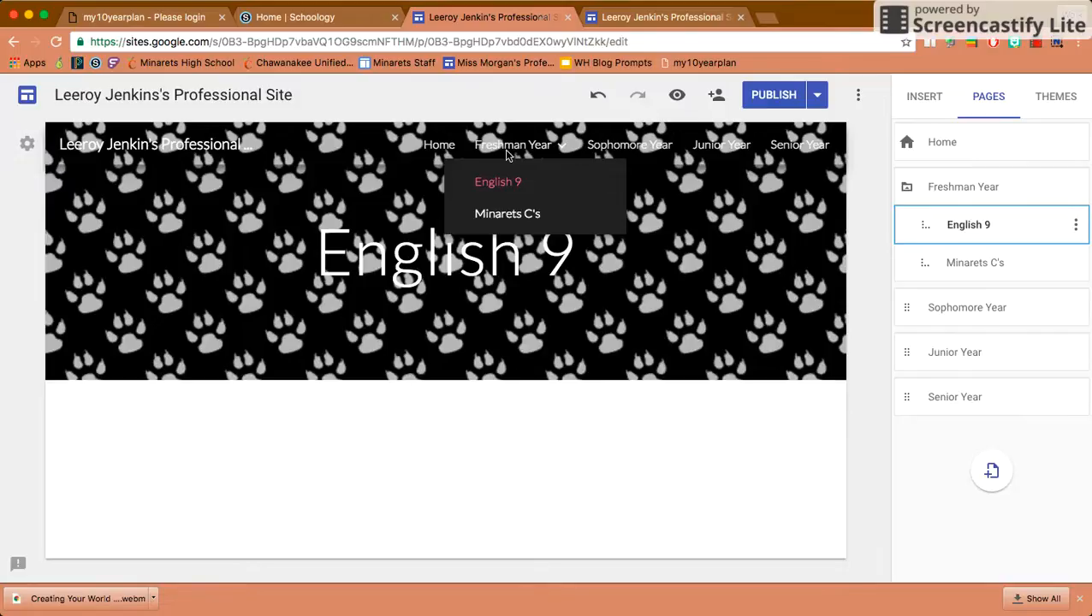
Move English 9 out to the top level below Senior Year, and nest it under Freshman Year above Minarets C's again.
left_click_drag(904, 241, 928, 460)
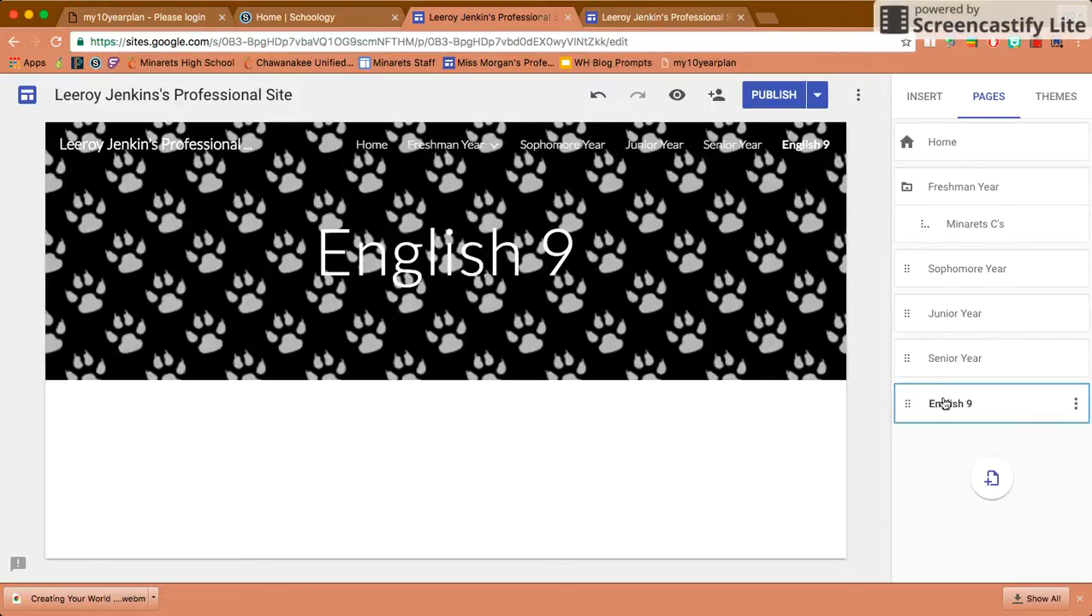
left_click_drag(940, 402, 946, 227)
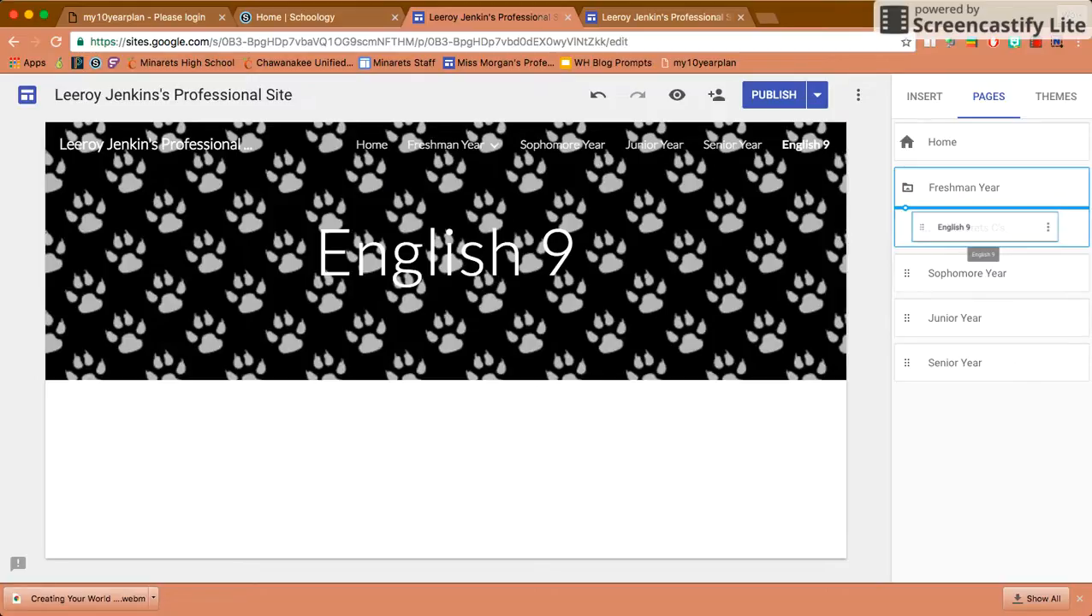
left_click_drag(970, 214, 974, 214)
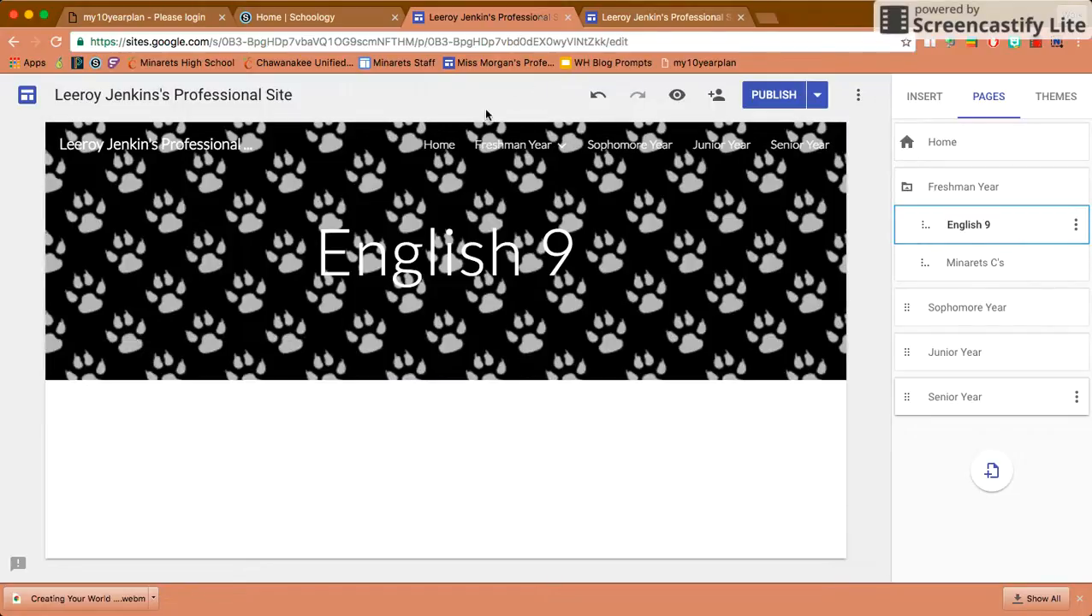
Return to the Home page, publish the site's changes, and look over the page.
left_click(433, 145)
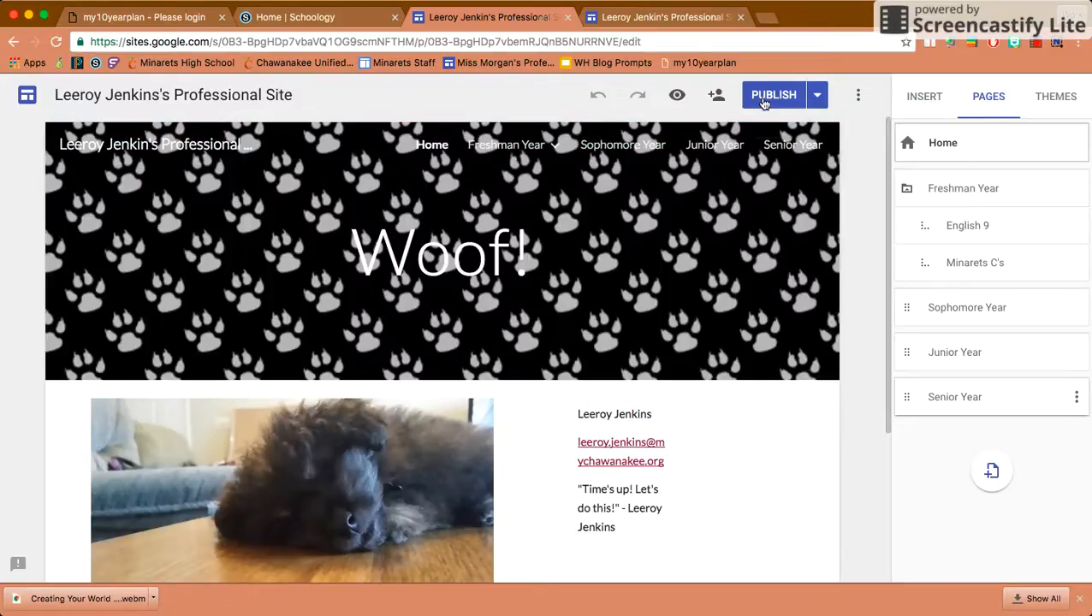
left_click(764, 101)
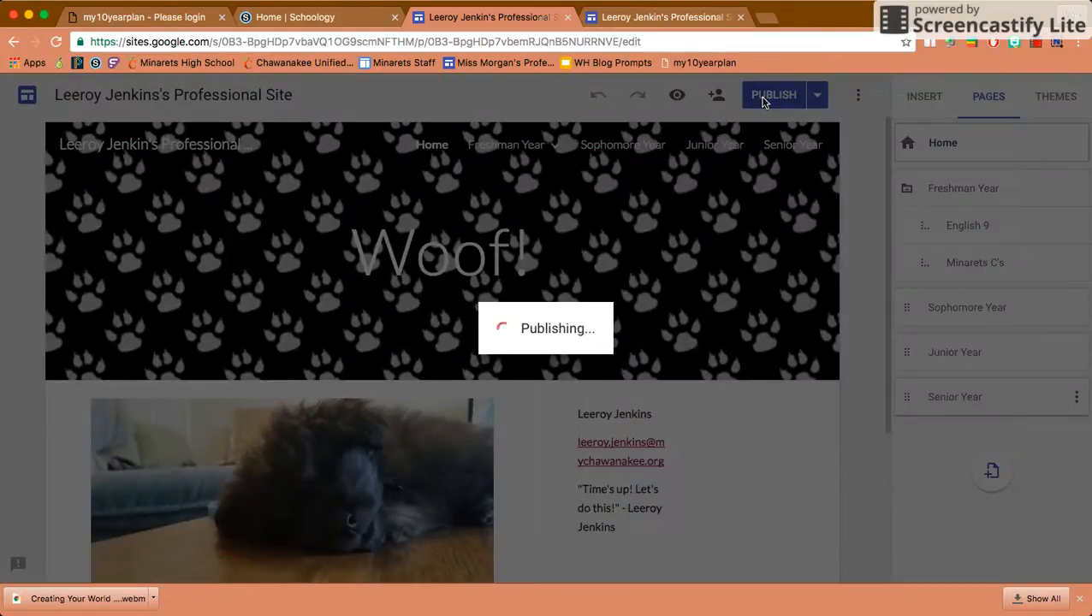
scroll(787, 343, "down", 3)
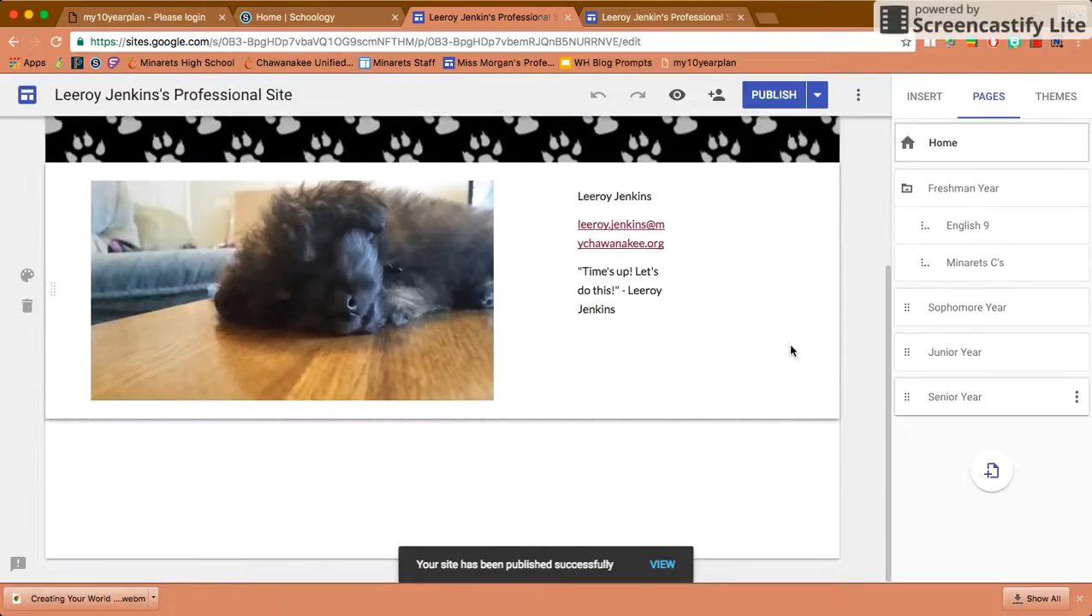
scroll(790, 350, "up", 3)
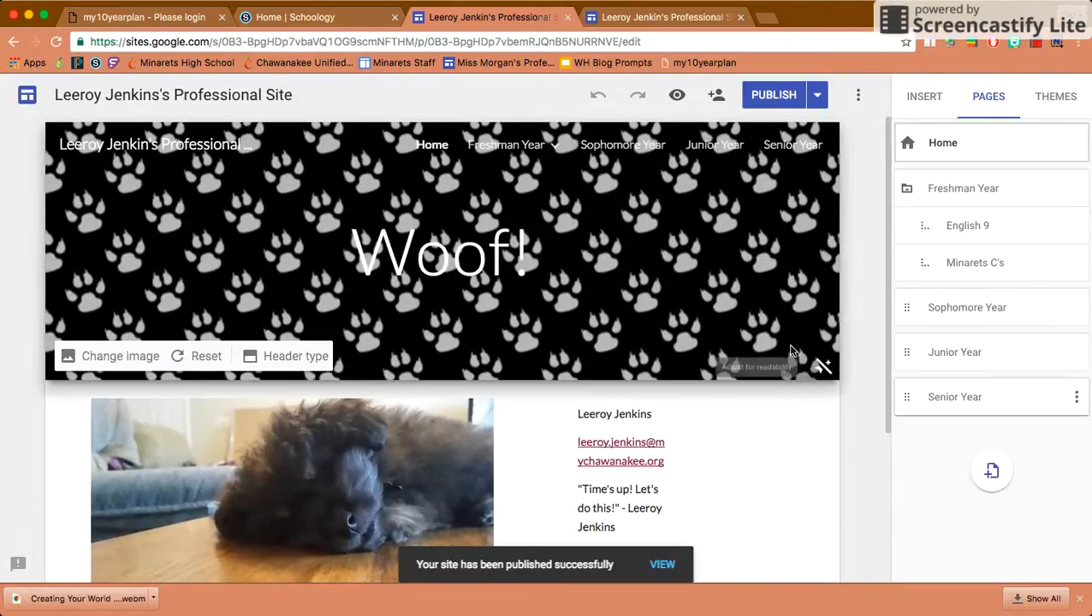